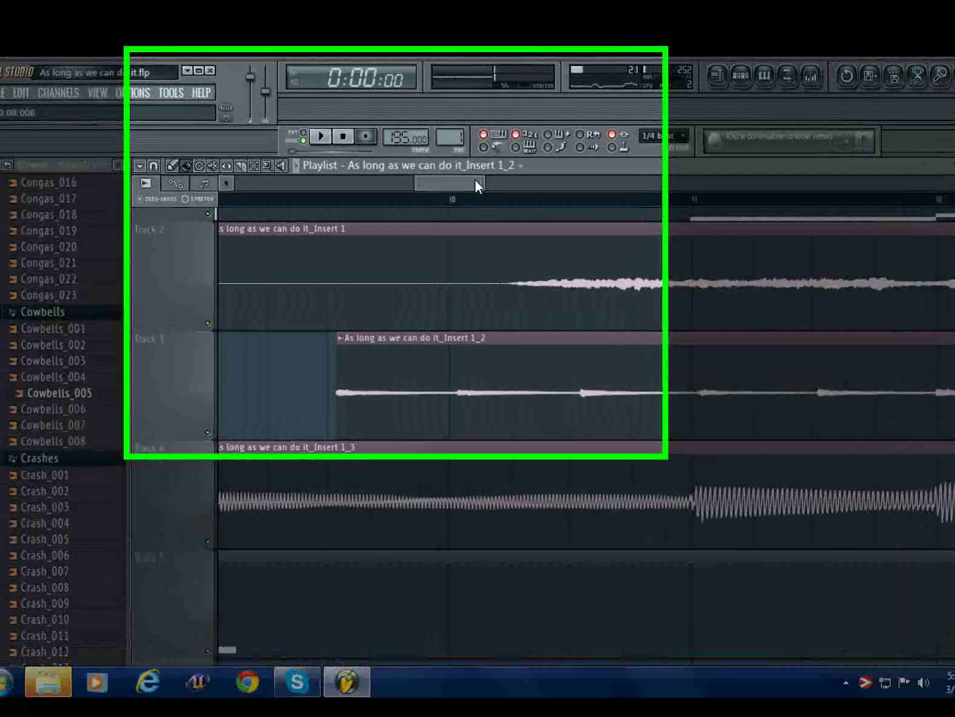
Adjust the playlist view, check the Track 3 clip's menu, and hide then re-show the playlist
left_click_drag(475, 178, 488, 181)
left_click_drag(673, 238, 954, 238)
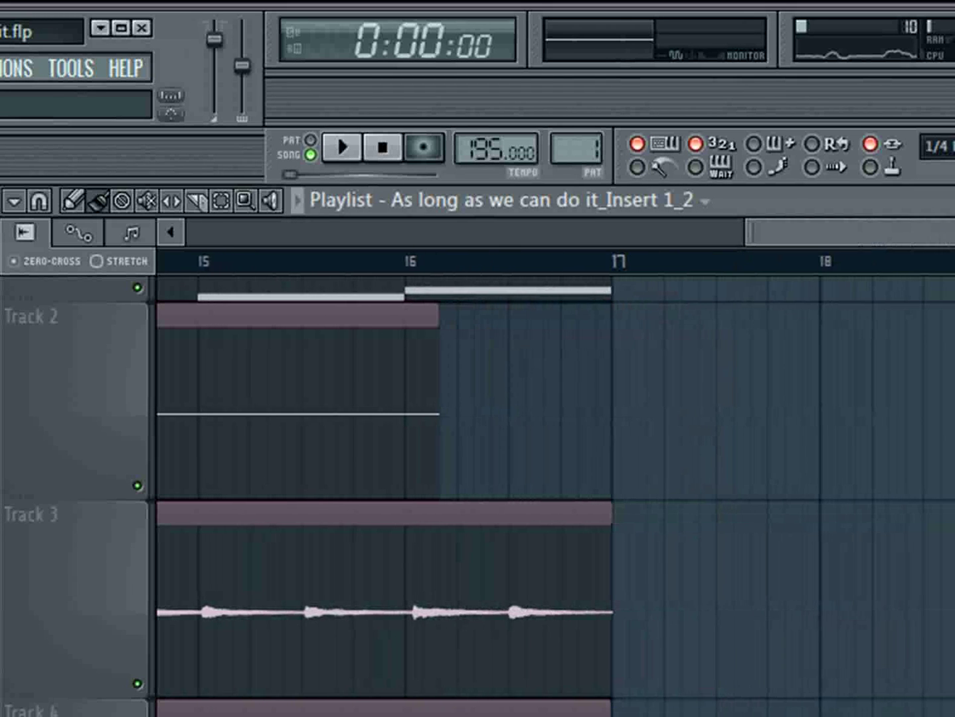
left_click_drag(886, 227, 583, 243)
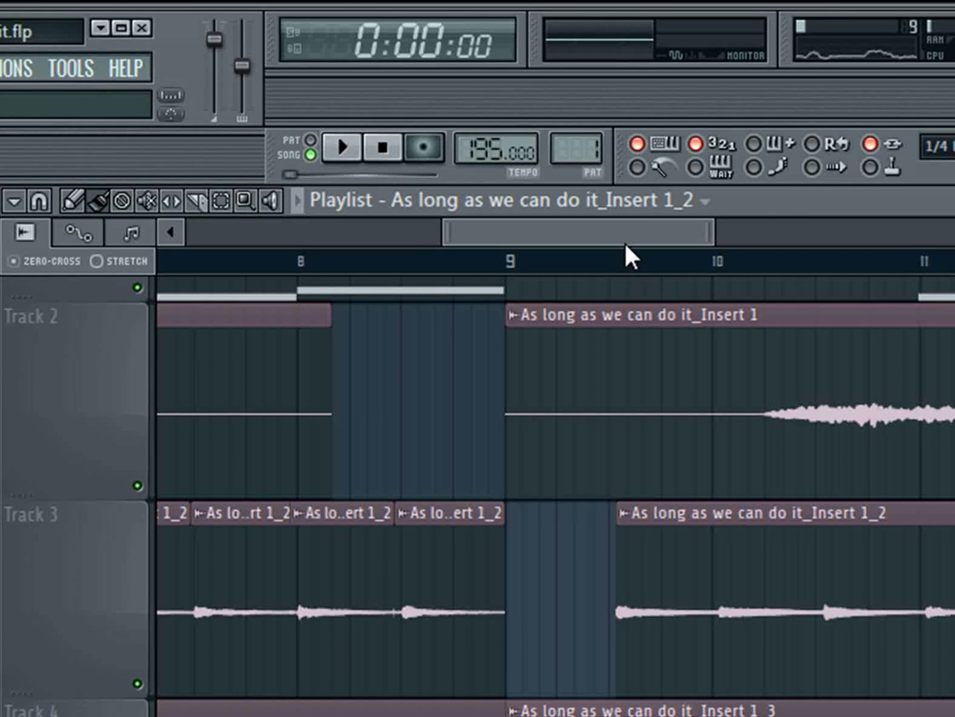
left_click_drag(633, 244, 707, 250)
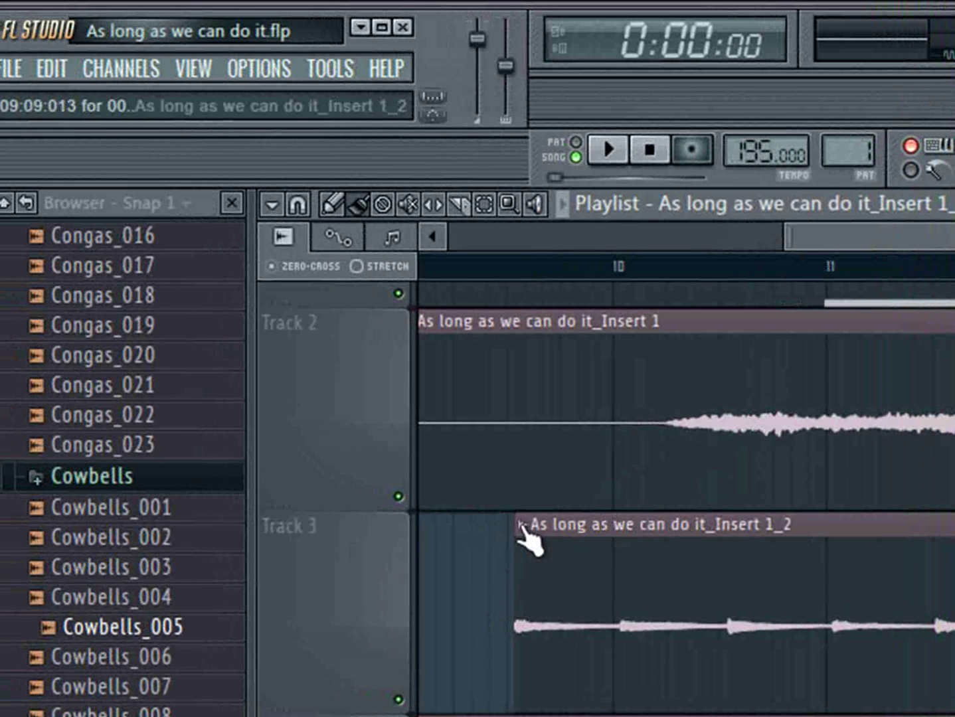
right_click(520, 529)
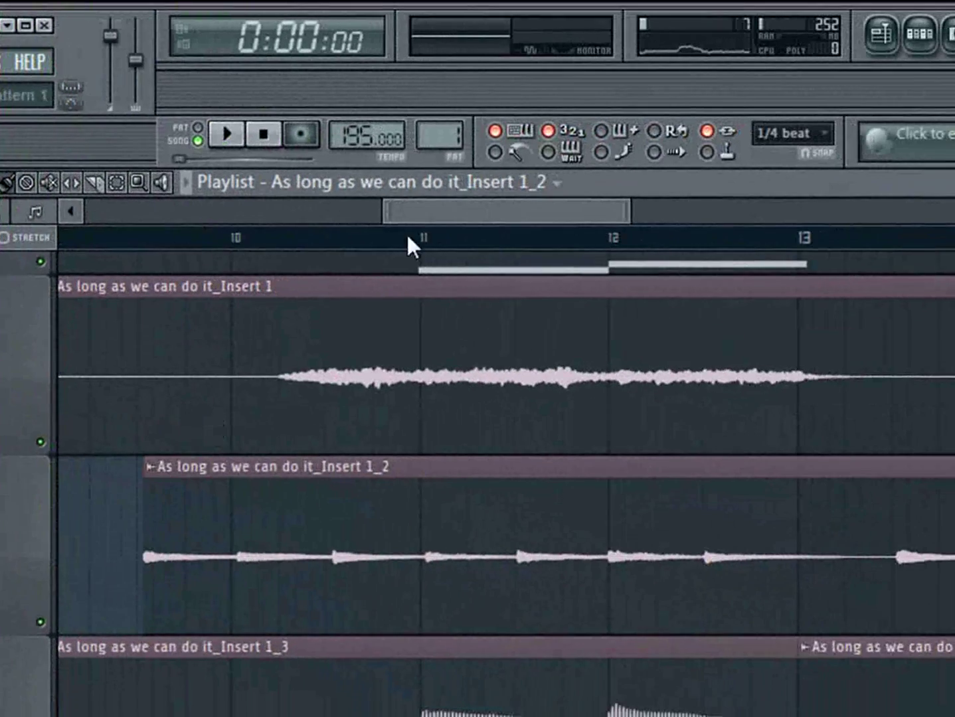
left_click(881, 34)
left_click(881, 34)
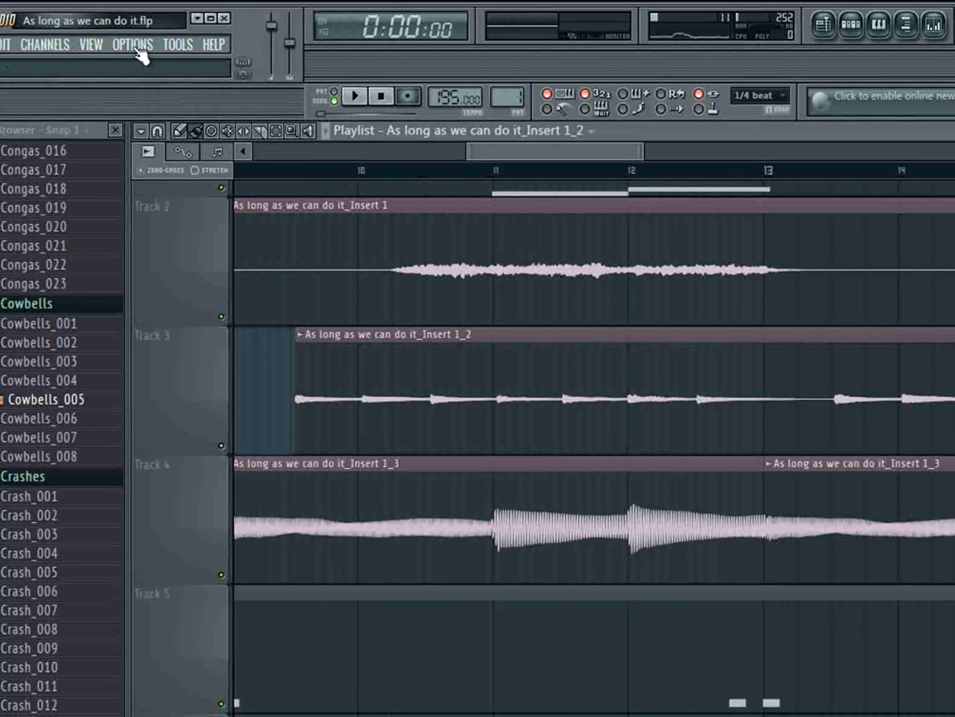
Set the audio input/output device to ASIO4ALL v2 in Audio settings
left_click(136, 49)
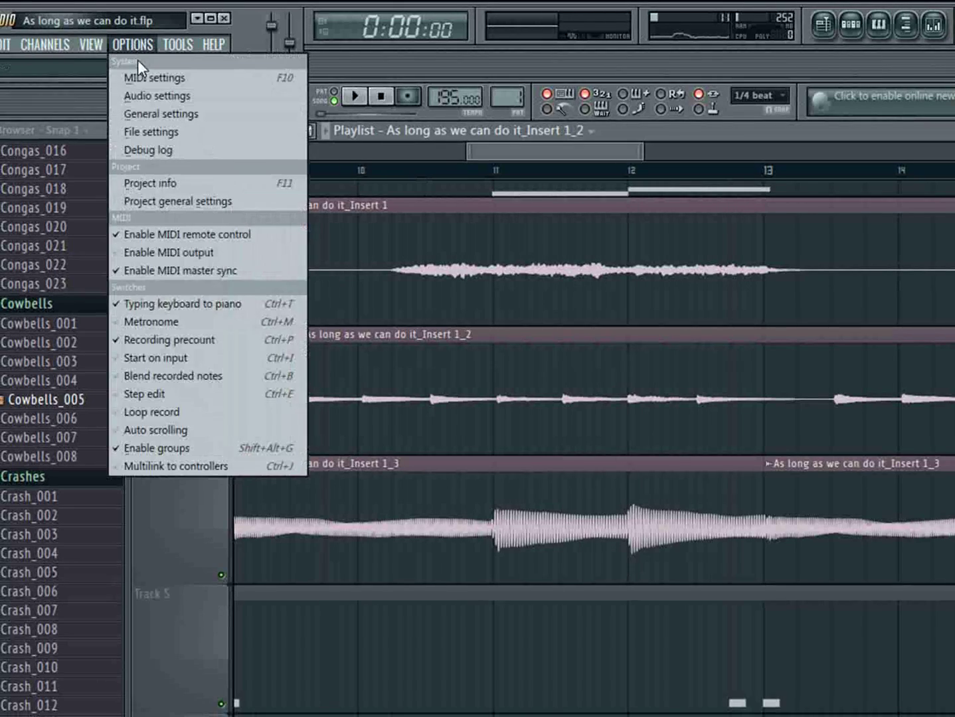
left_click(162, 95)
left_click(598, 120)
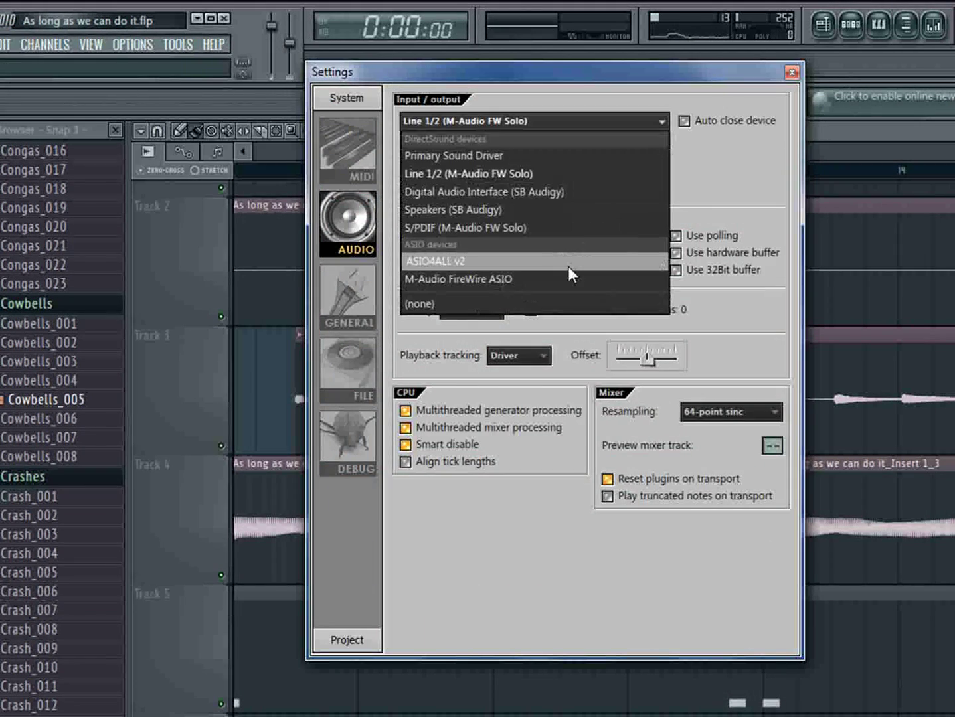
left_click(568, 263)
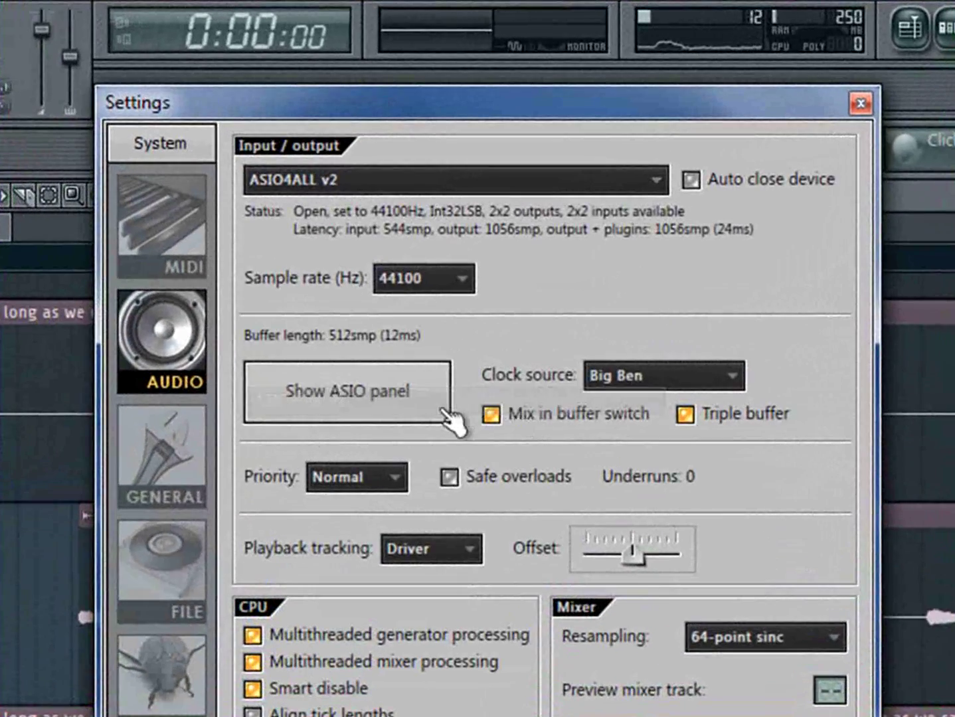
left_click(602, 189)
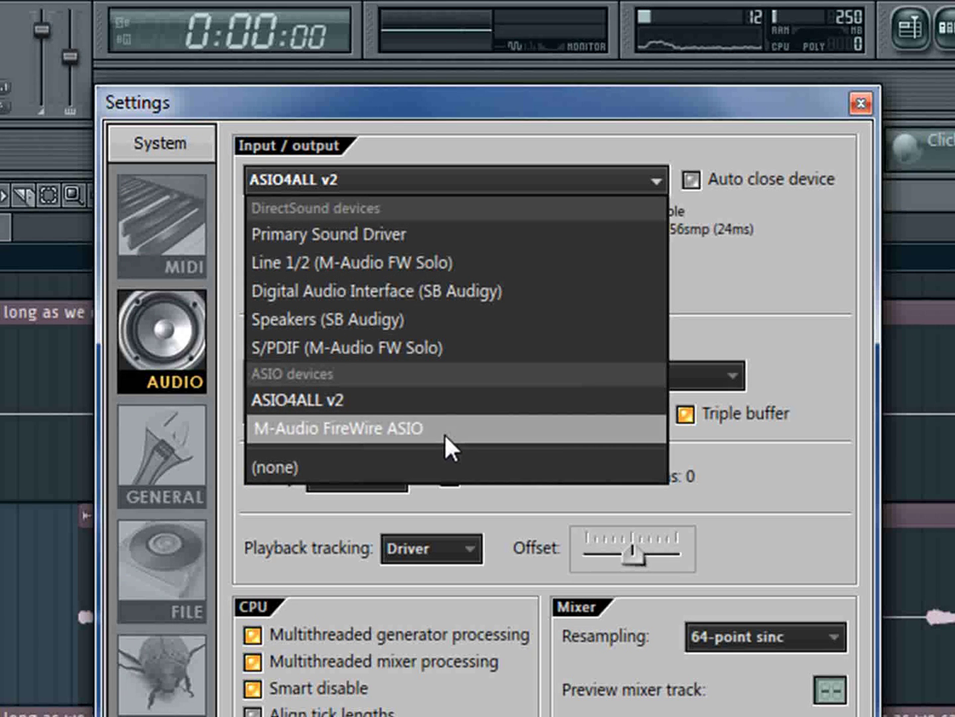
left_click(374, 400)
left_click(860, 102)
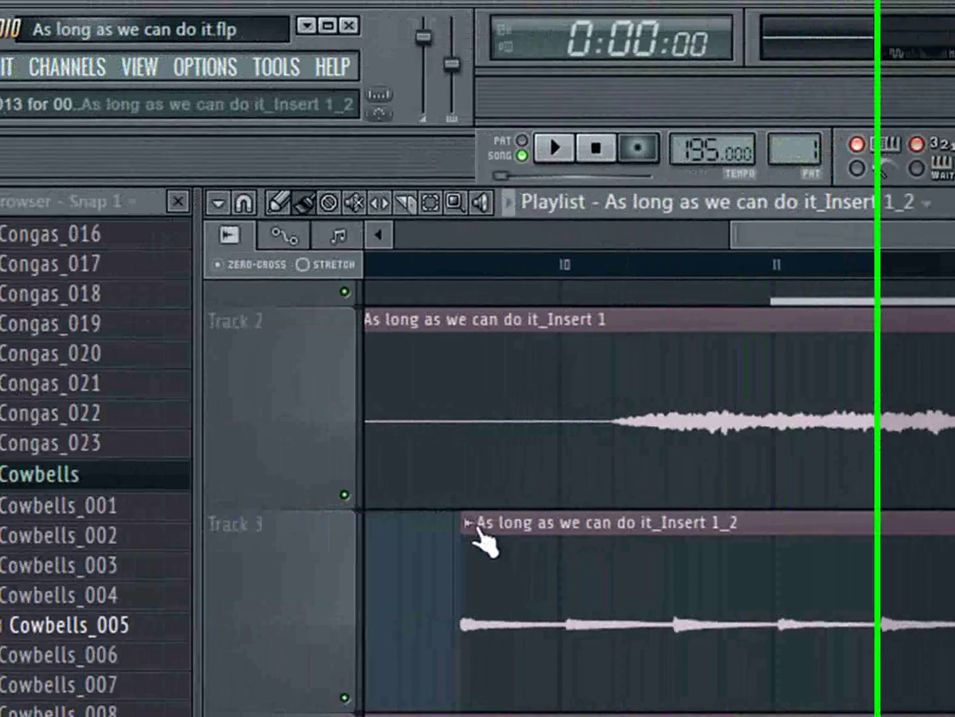
left_click(85, 516)
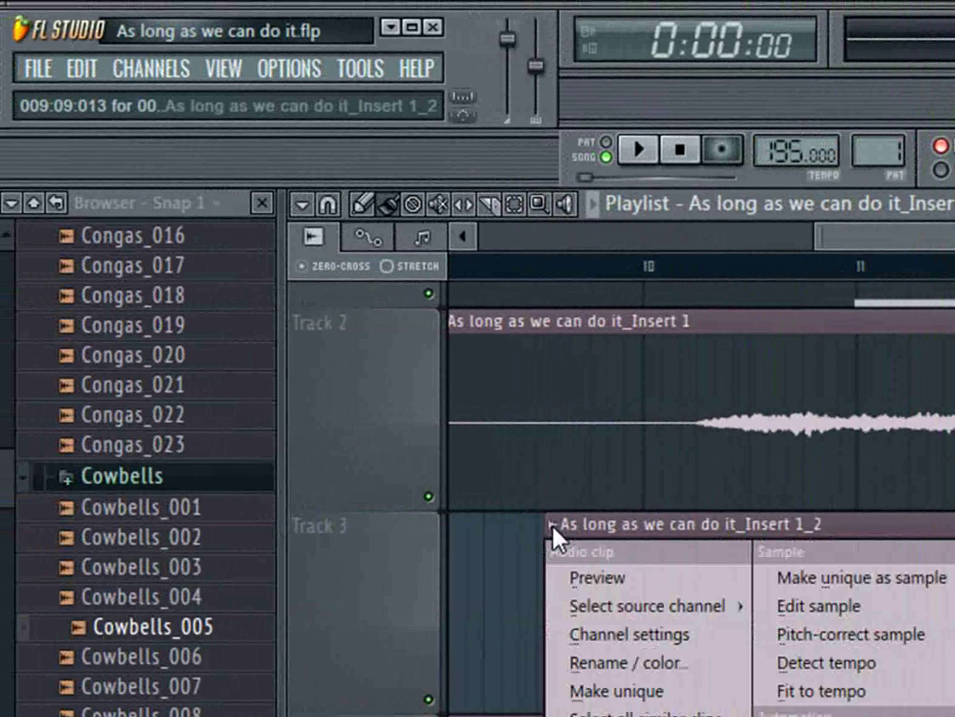
left_click(630, 575)
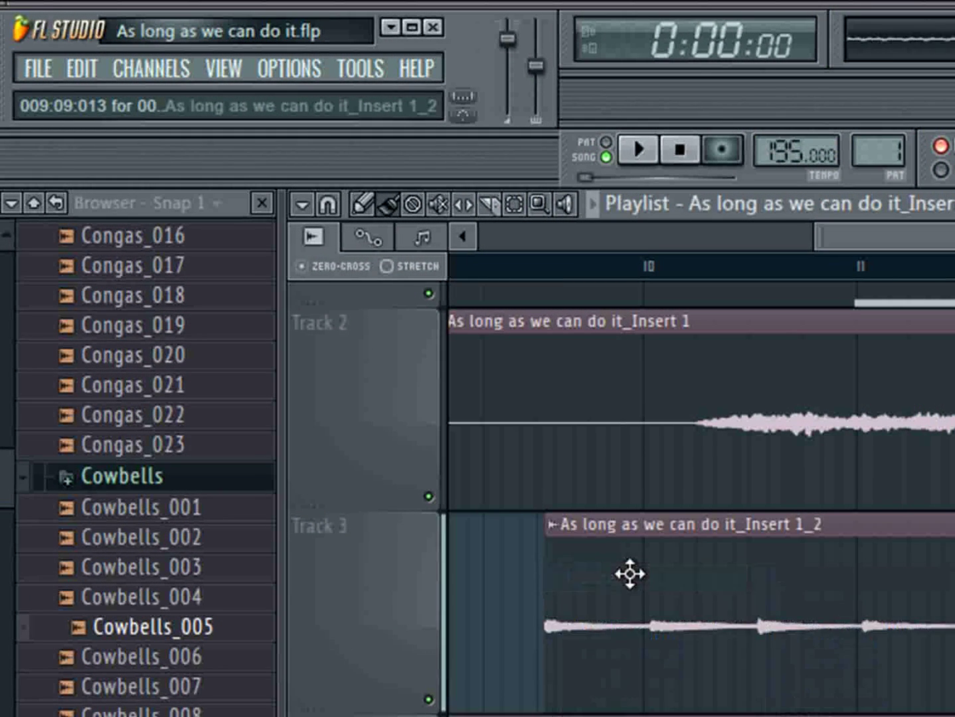
left_click(683, 159)
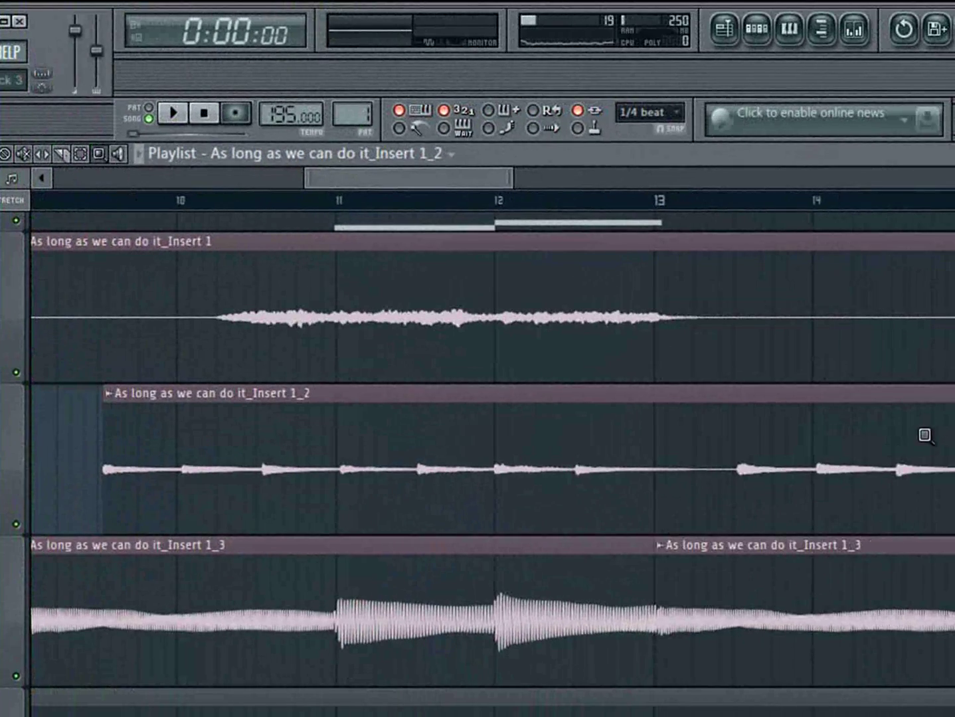
left_click_drag(924, 436, 90, 636)
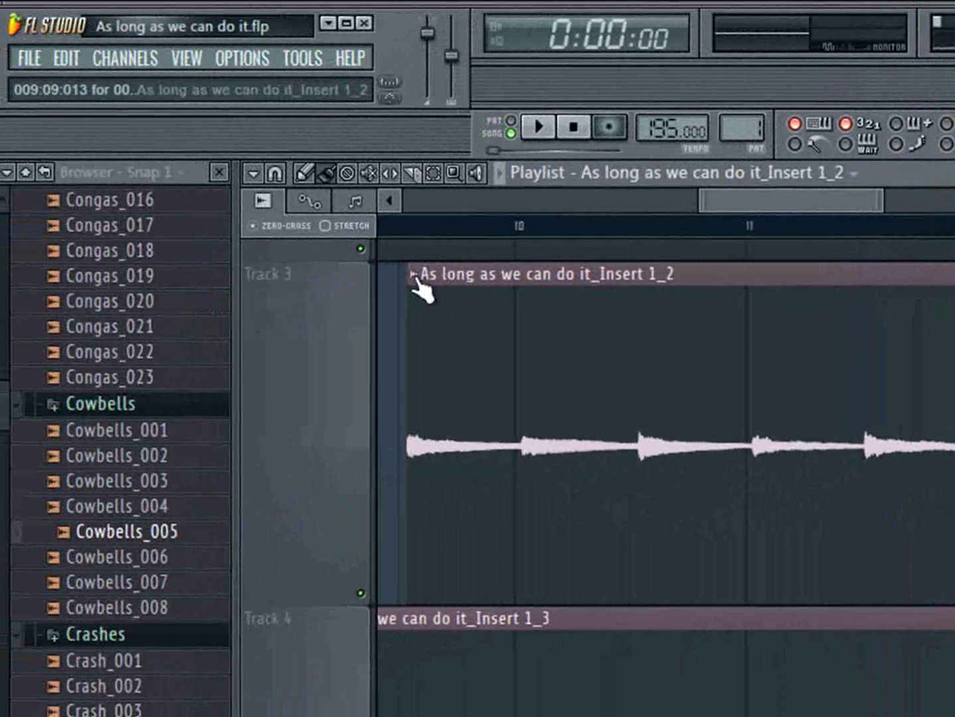
left_click(150, 323)
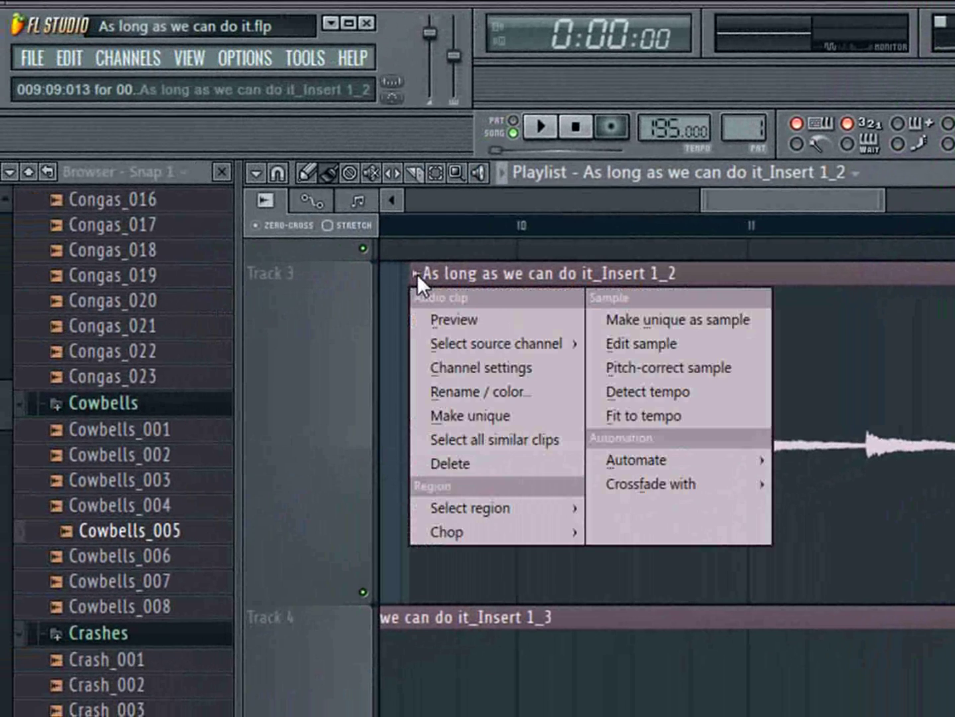
mouse_move(508, 537)
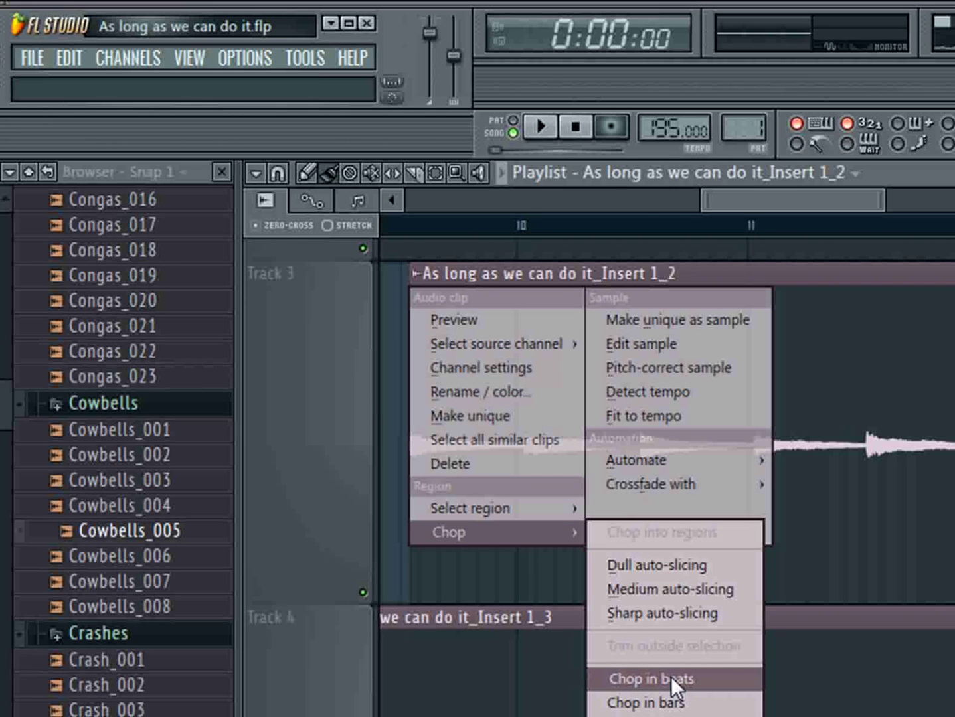
left_click(740, 196)
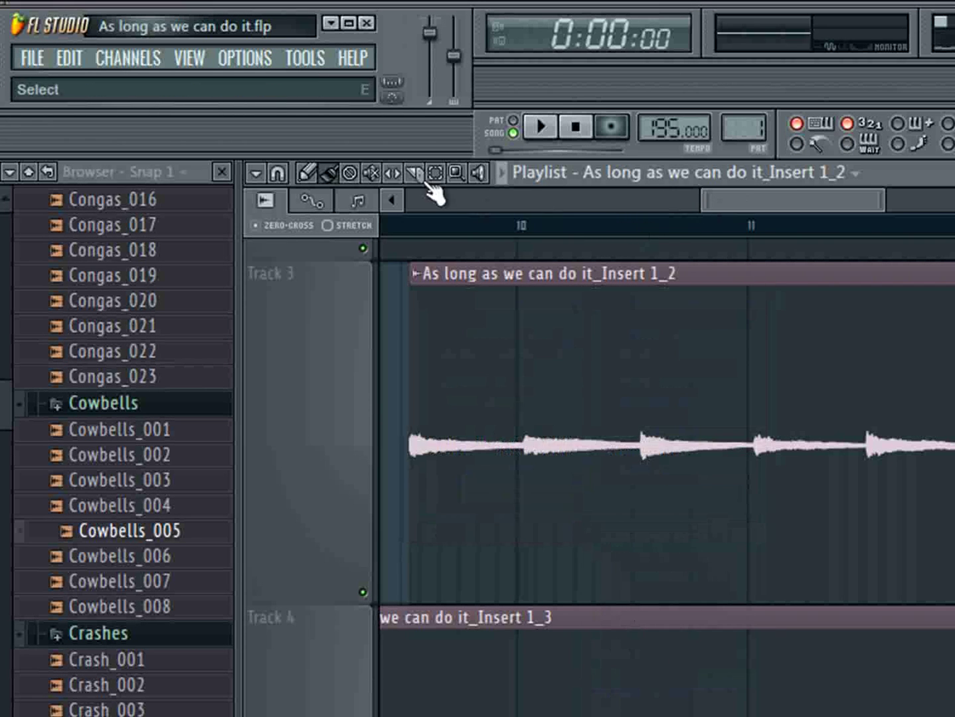
Set Playlist snap to Main and chop the Track 3 Insert 1_2 clip in beats
left_click(278, 174)
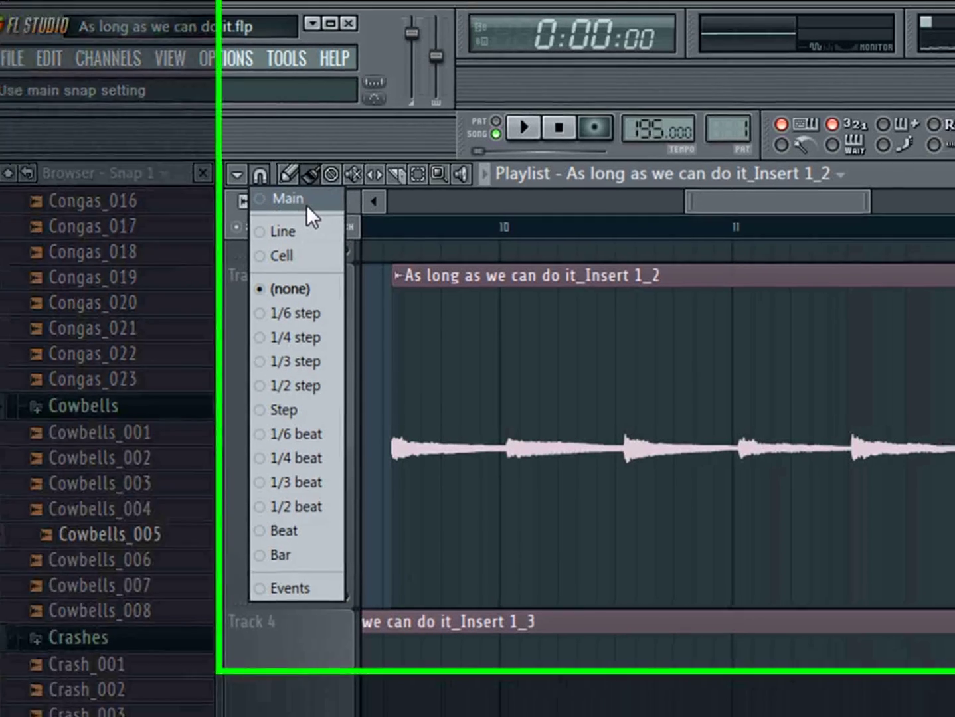
left_click(323, 200)
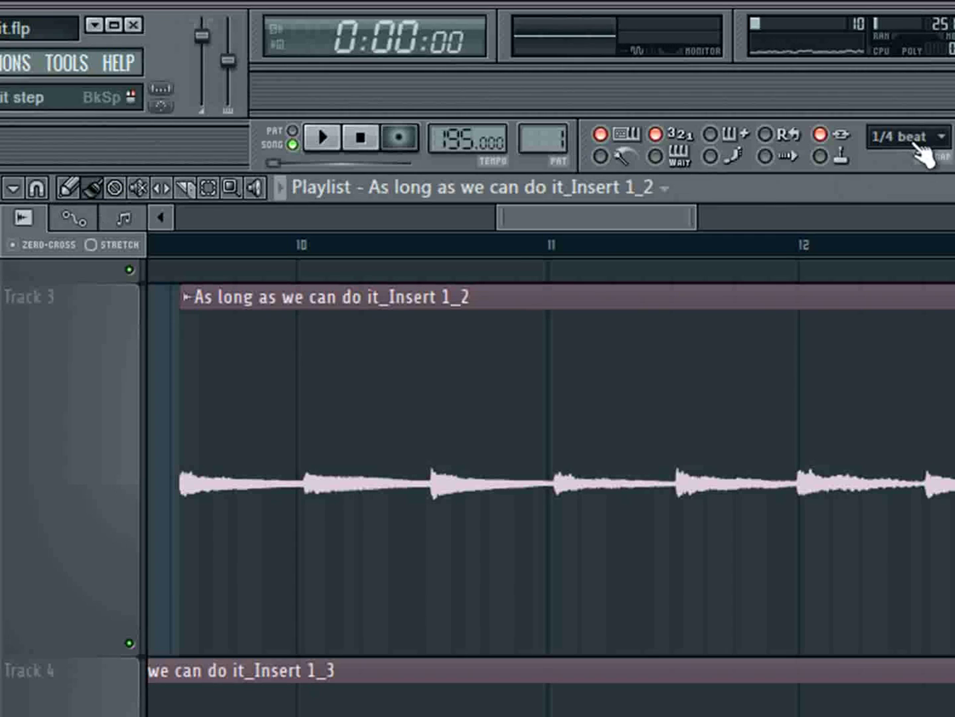
left_click(188, 297)
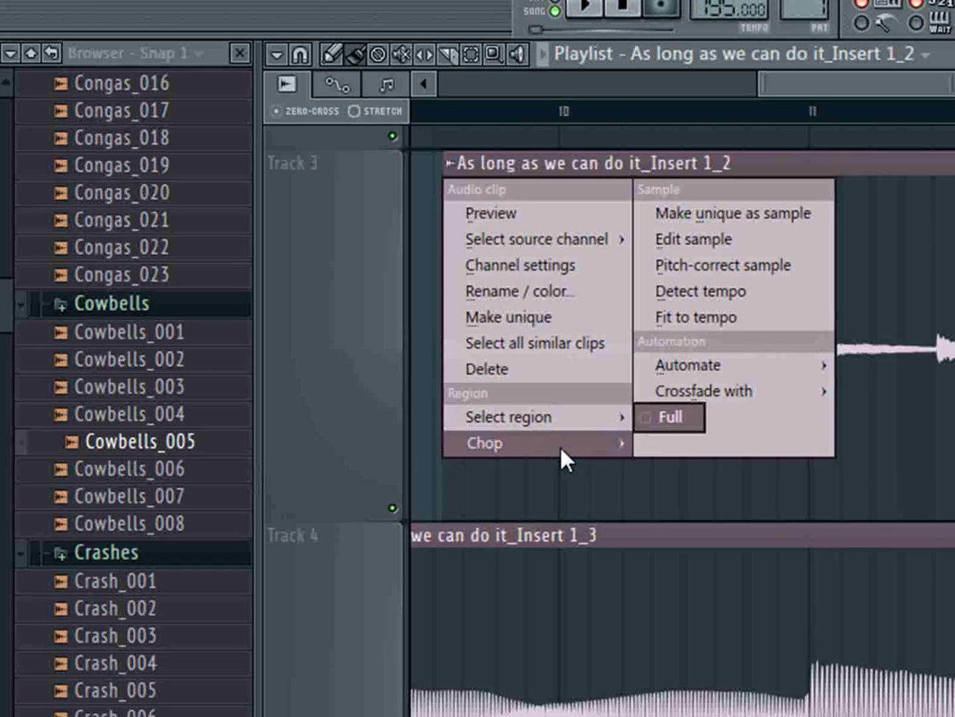
mouse_move(523, 465)
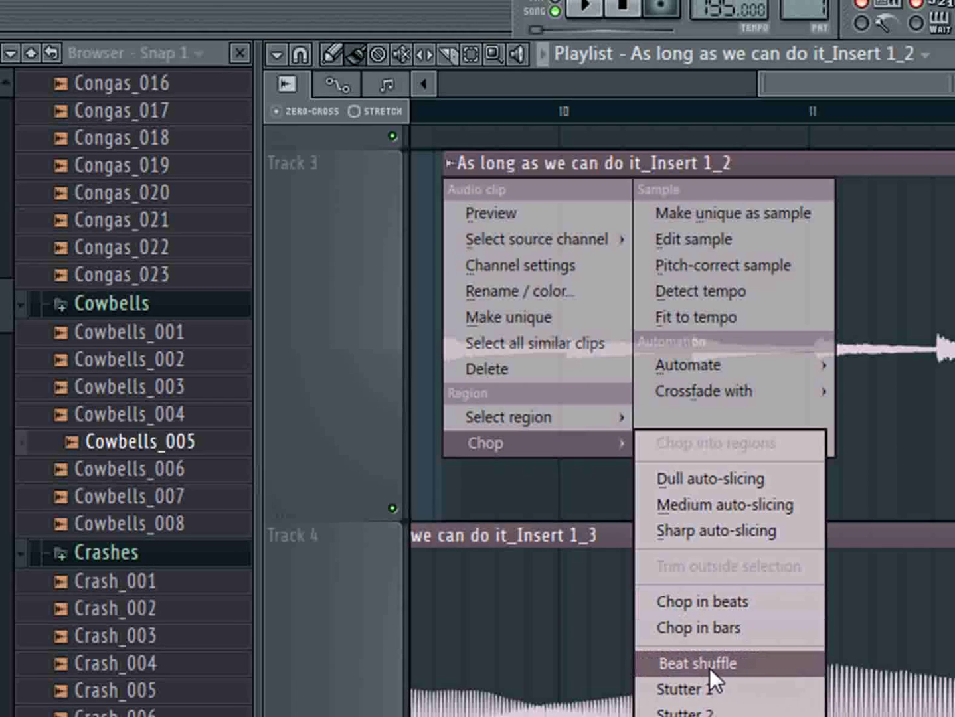
left_click(740, 601)
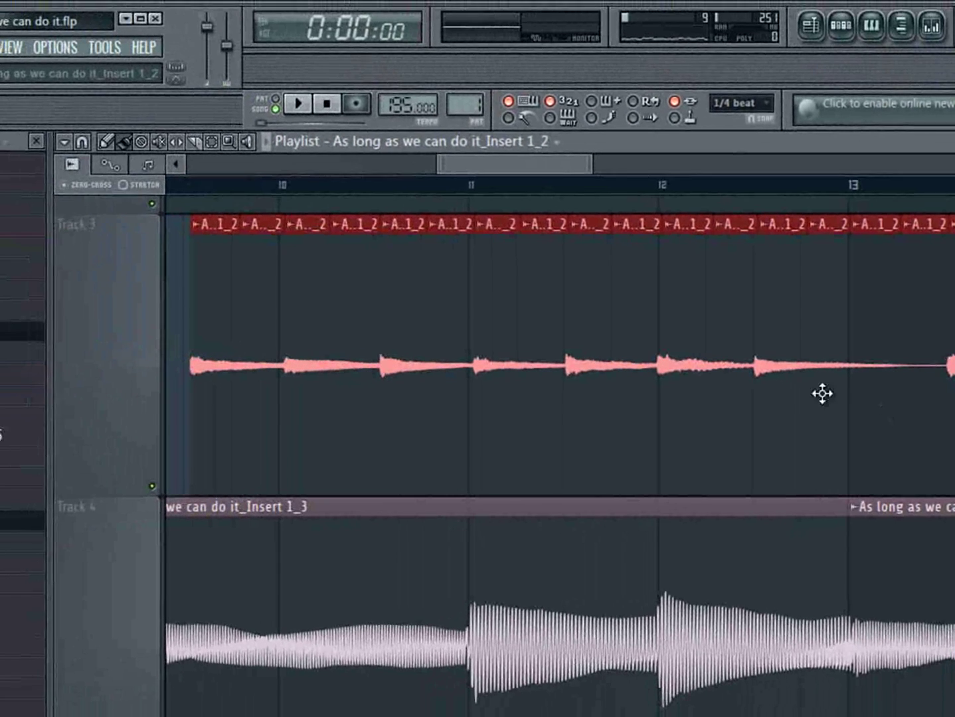
Ungroup the Track 3 beat slices, set the song position near bar 10, and nudge the first slice left
left_click(64, 142)
mouse_move(112, 256)
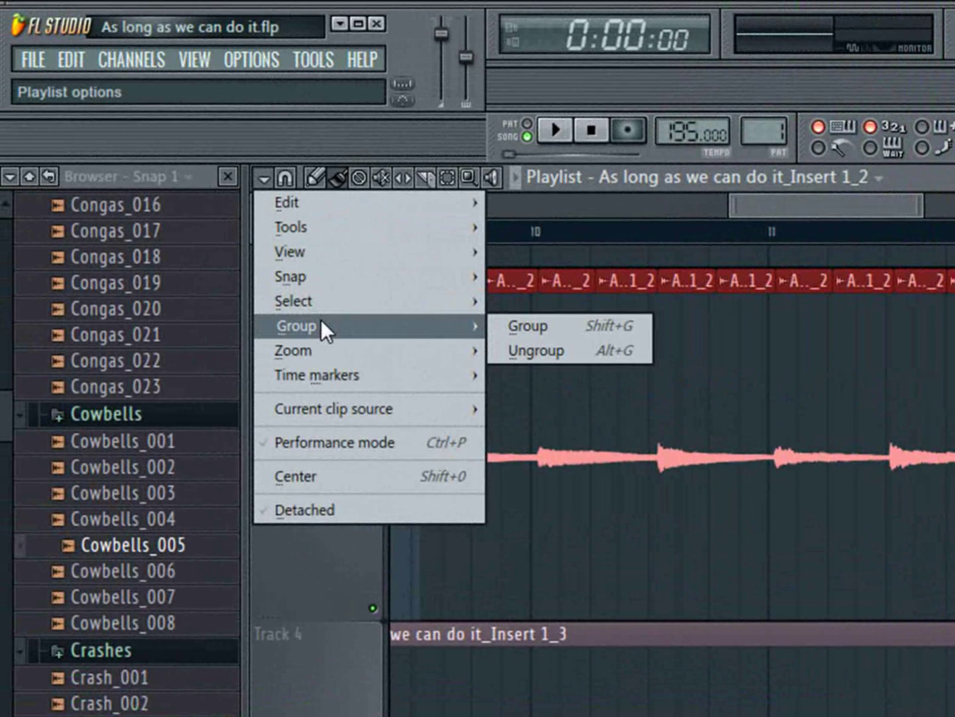
left_click(584, 349)
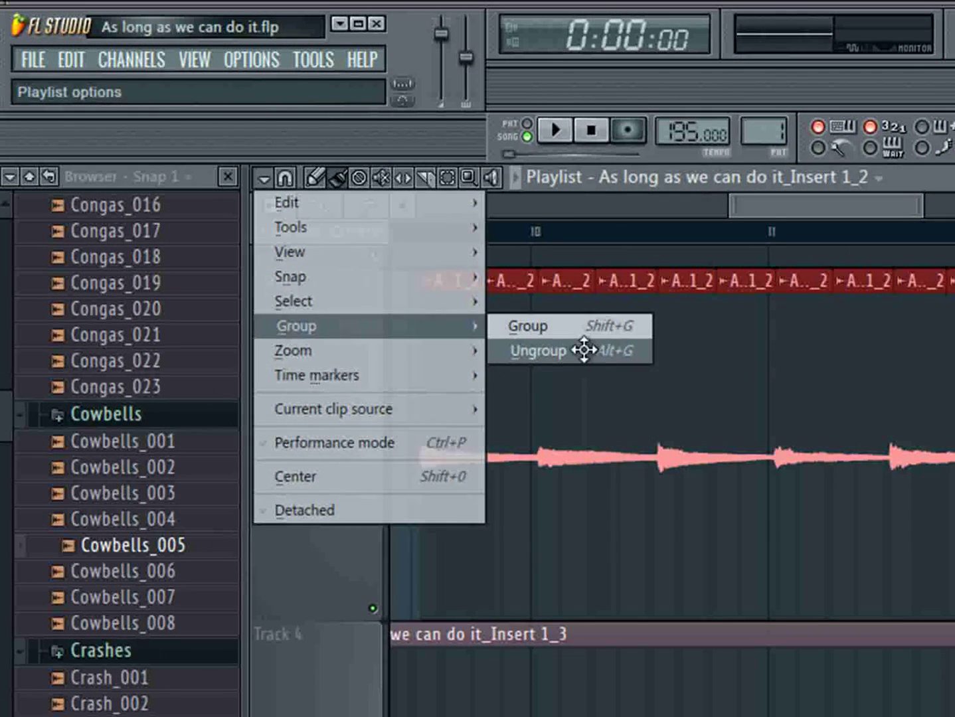
left_click_drag(451, 298, 454, 301)
left_click(505, 229)
left_click(490, 634)
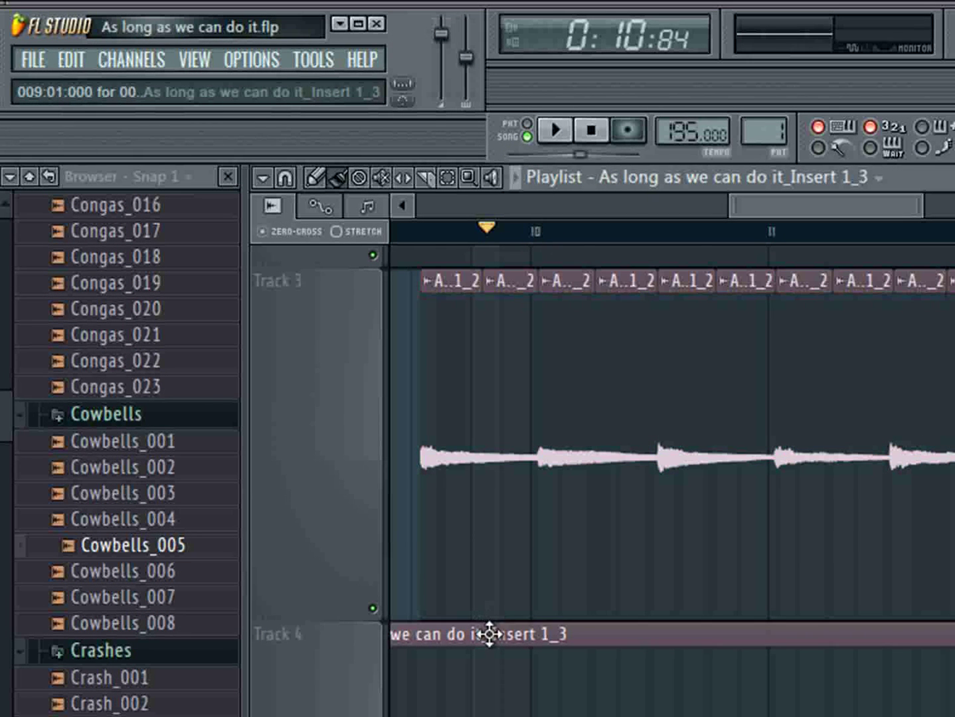
left_click_drag(452, 315, 449, 315)
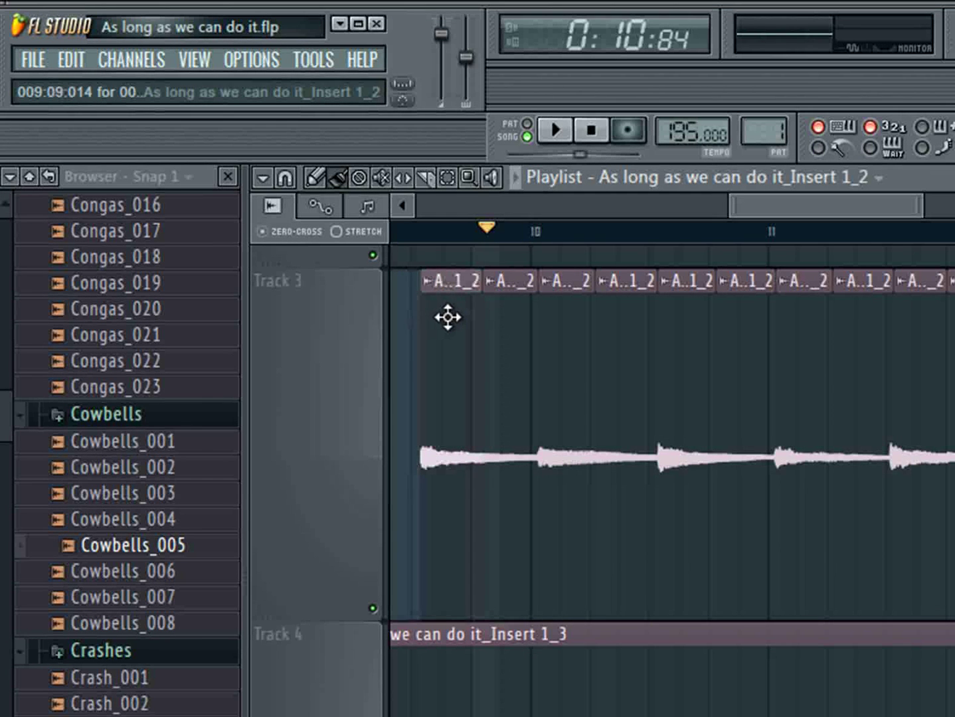
left_click_drag(787, 208, 754, 206)
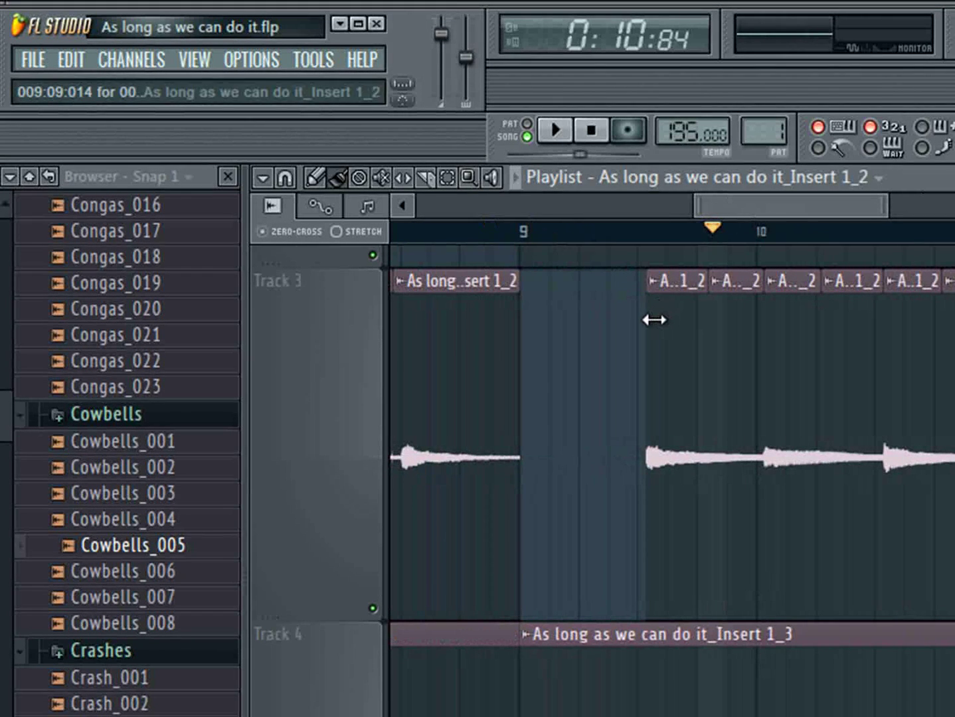
Turn Playlist snapping off
left_click(285, 178)
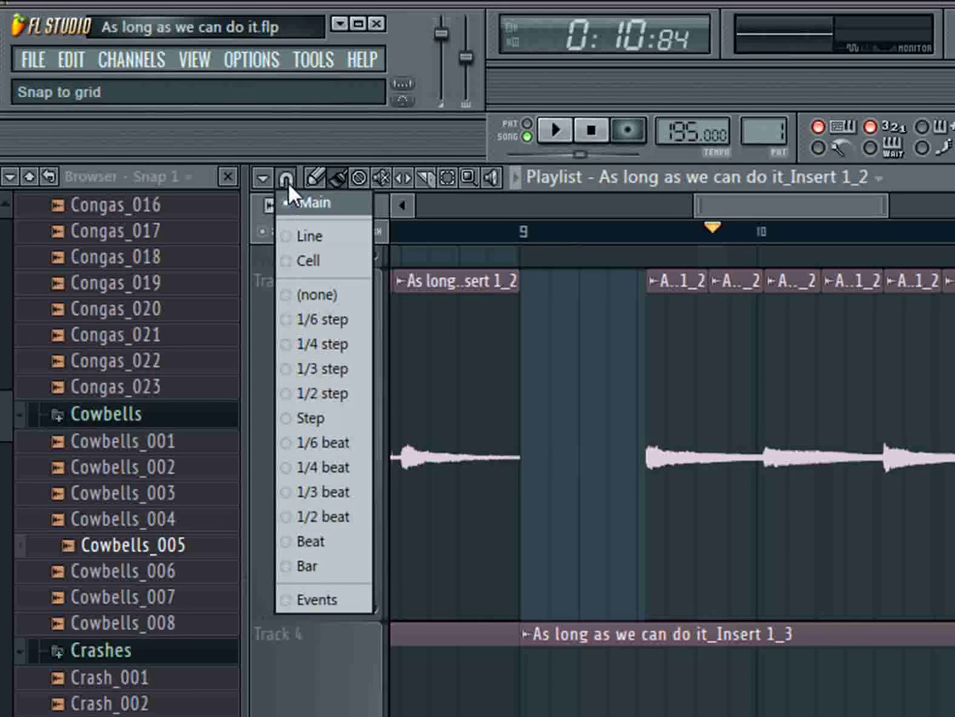
left_click(288, 175)
left_click(291, 178)
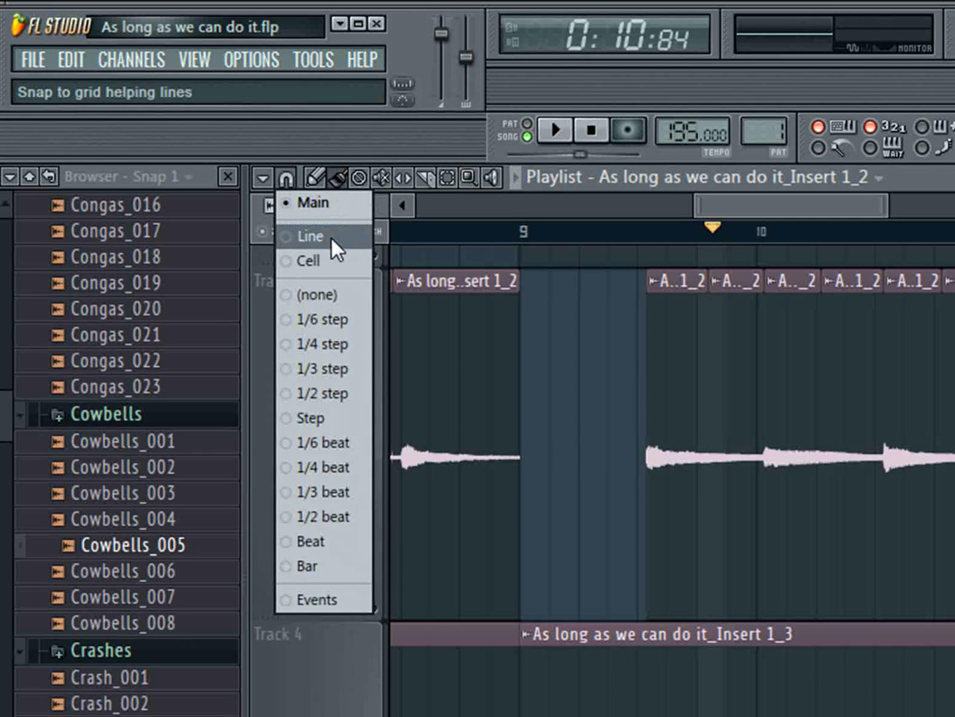
left_click(315, 293)
Trim and shift the Track 3 slices around bars 10–11 to close gaps
left_click_drag(685, 316, 715, 312)
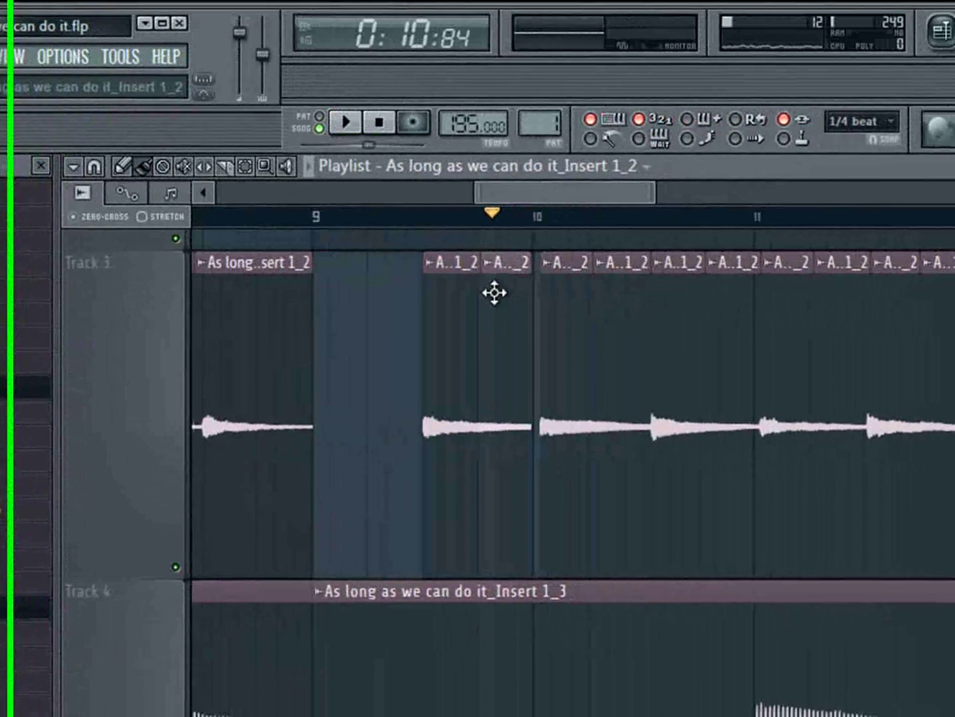
left_click_drag(559, 306, 586, 308)
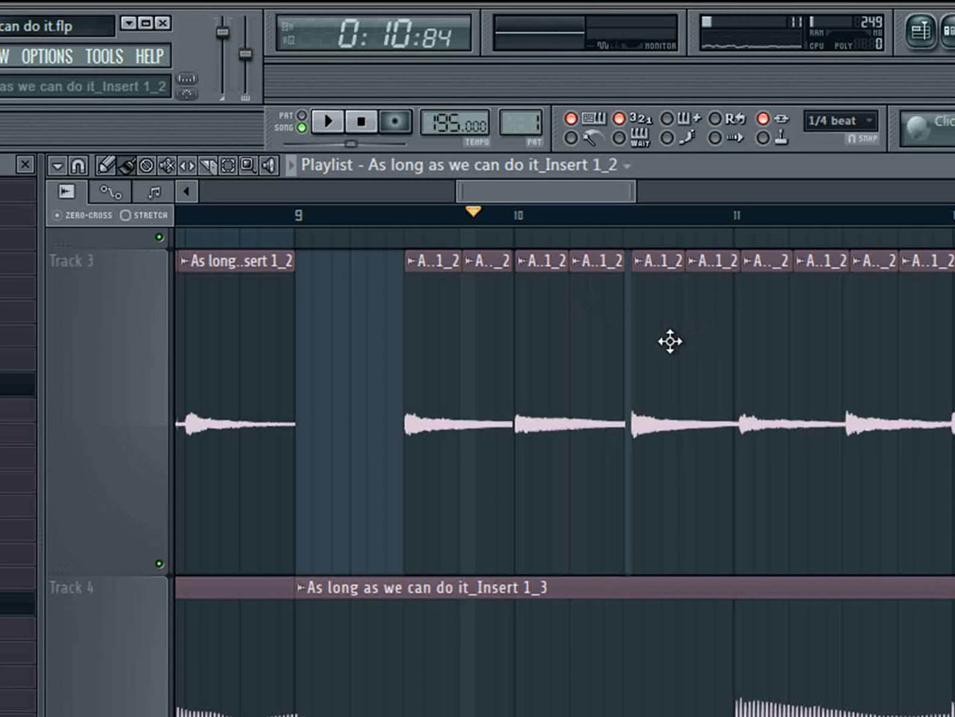
left_click_drag(688, 345, 653, 320)
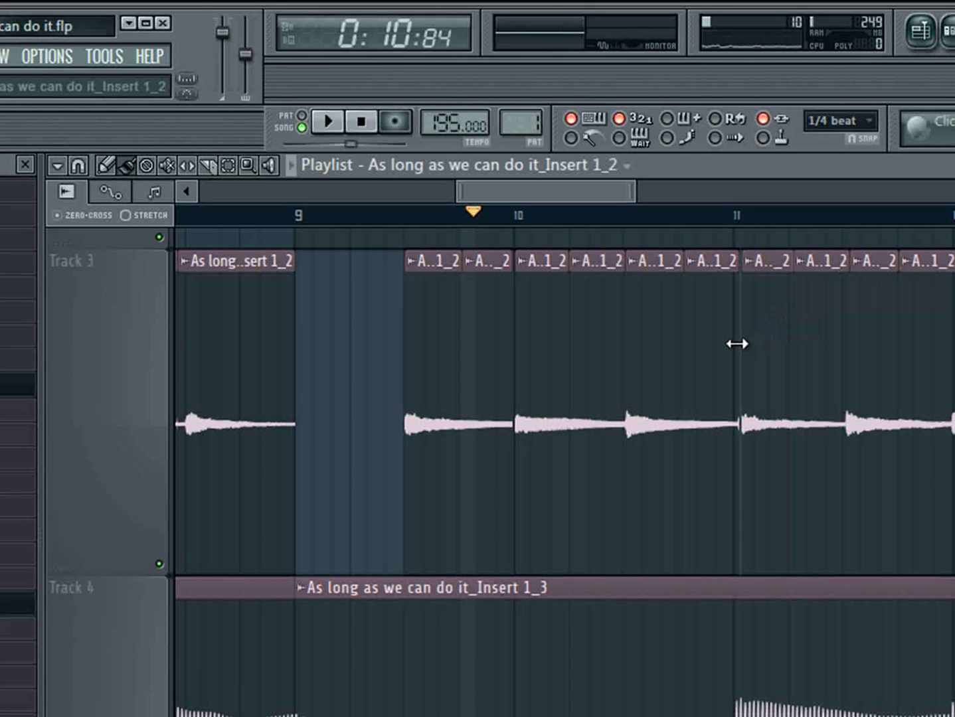
left_click_drag(736, 344, 803, 335)
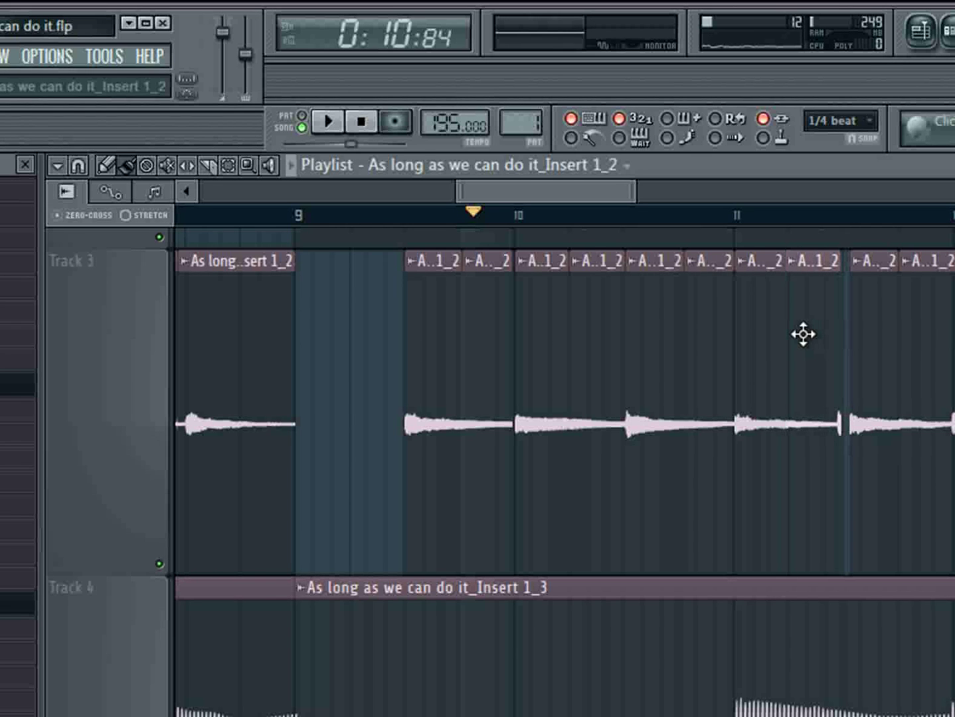
left_click_drag(879, 345, 850, 346)
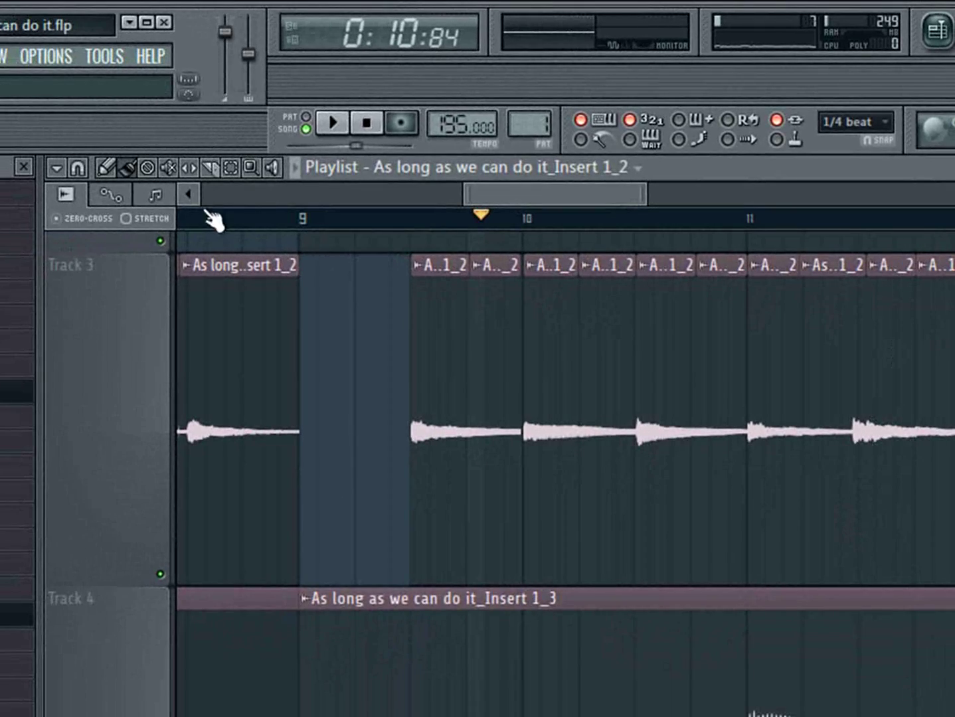
Keep snapping on Main and split the Track 3 clip with the Slice tool
left_click(78, 168)
left_click(95, 191)
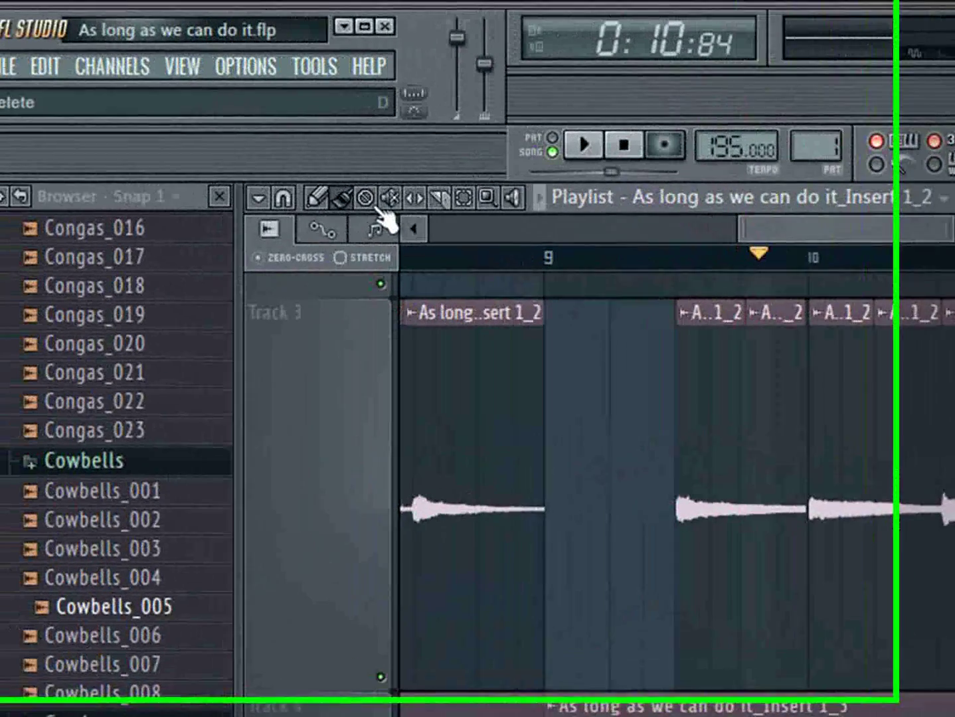
left_click(329, 206)
left_click(340, 232)
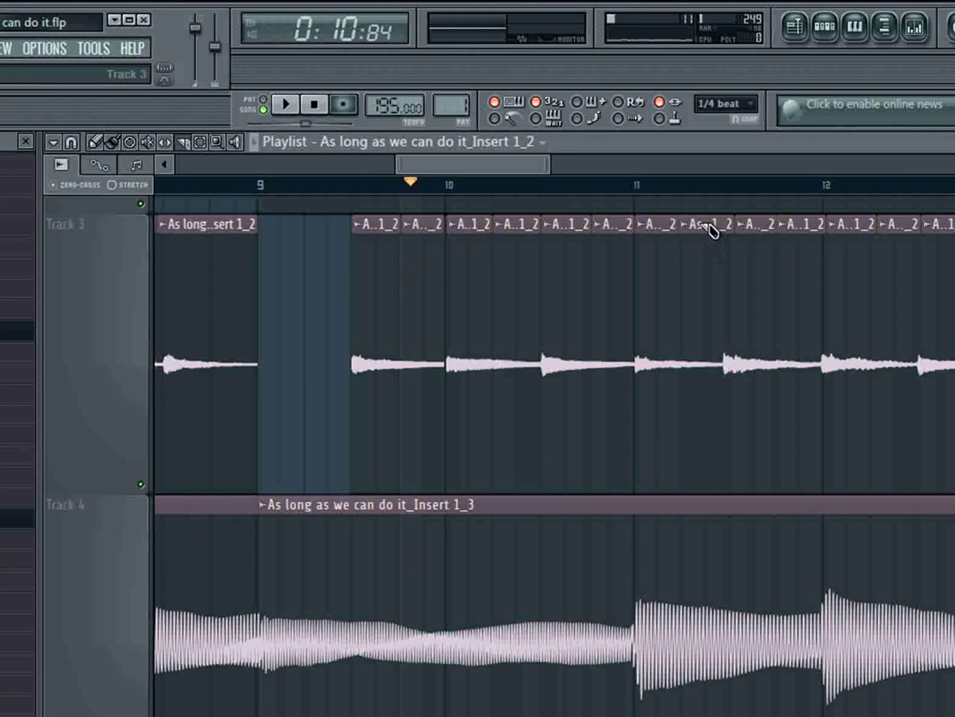
left_click_drag(700, 321, 720, 281)
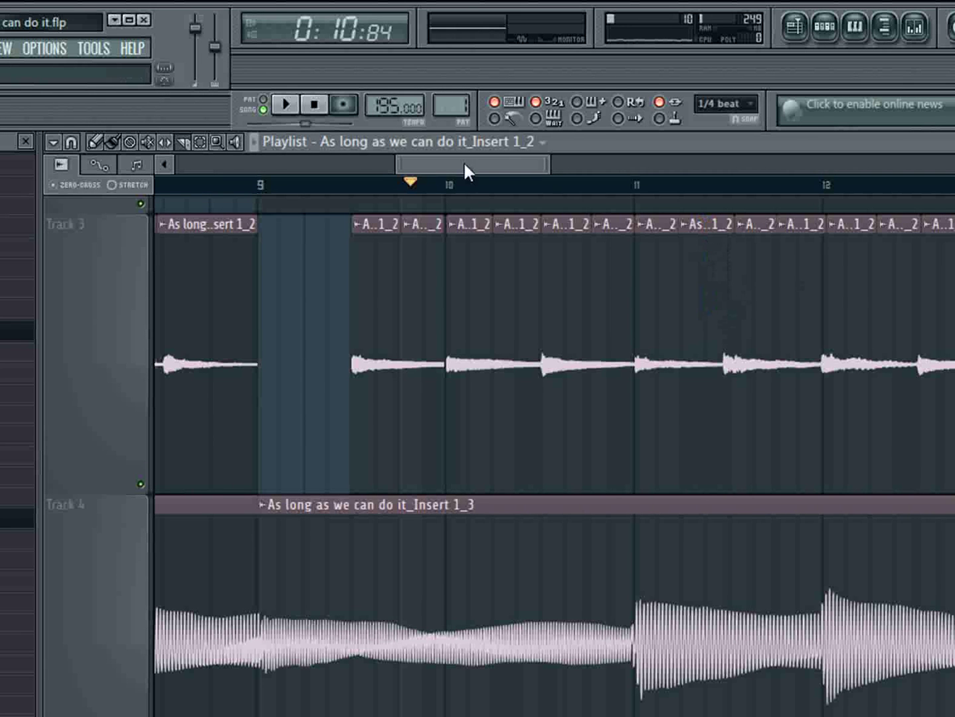
left_click_drag(782, 304, 657, 379)
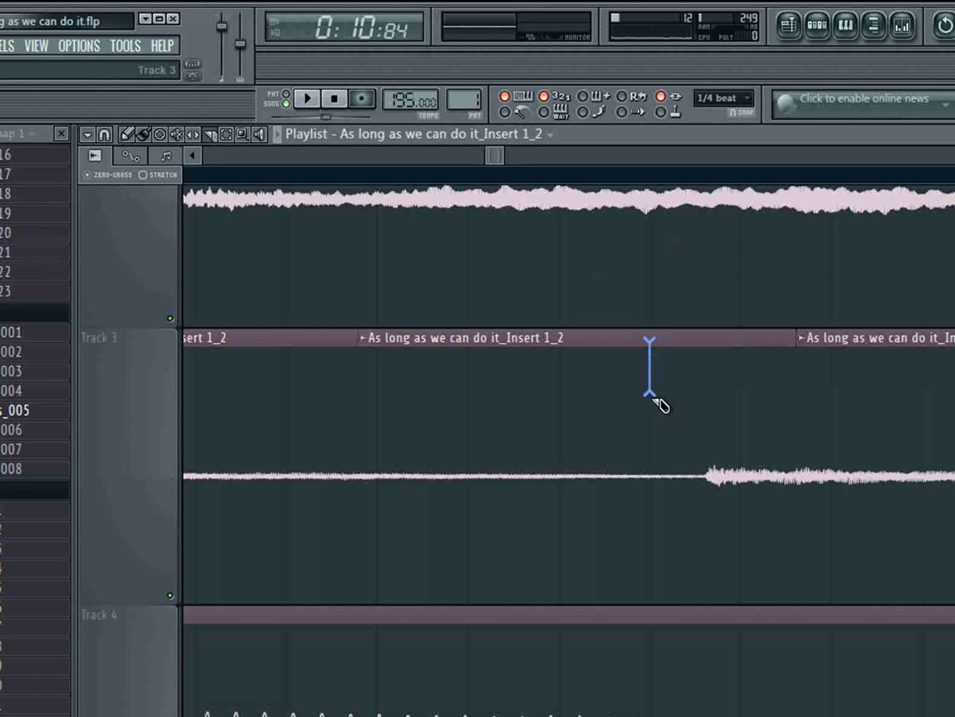
left_click_drag(667, 553, 676, 560)
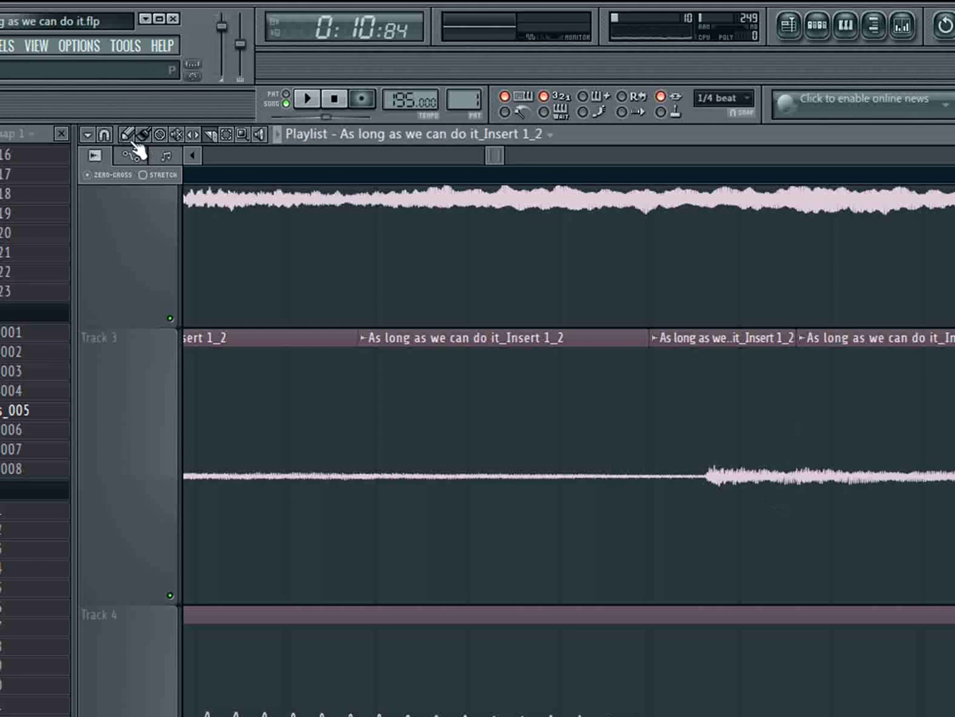
Turn snapping off, move the new slice later to leave a gap, and play it back
left_click(104, 135)
left_click(129, 215)
left_click(127, 136)
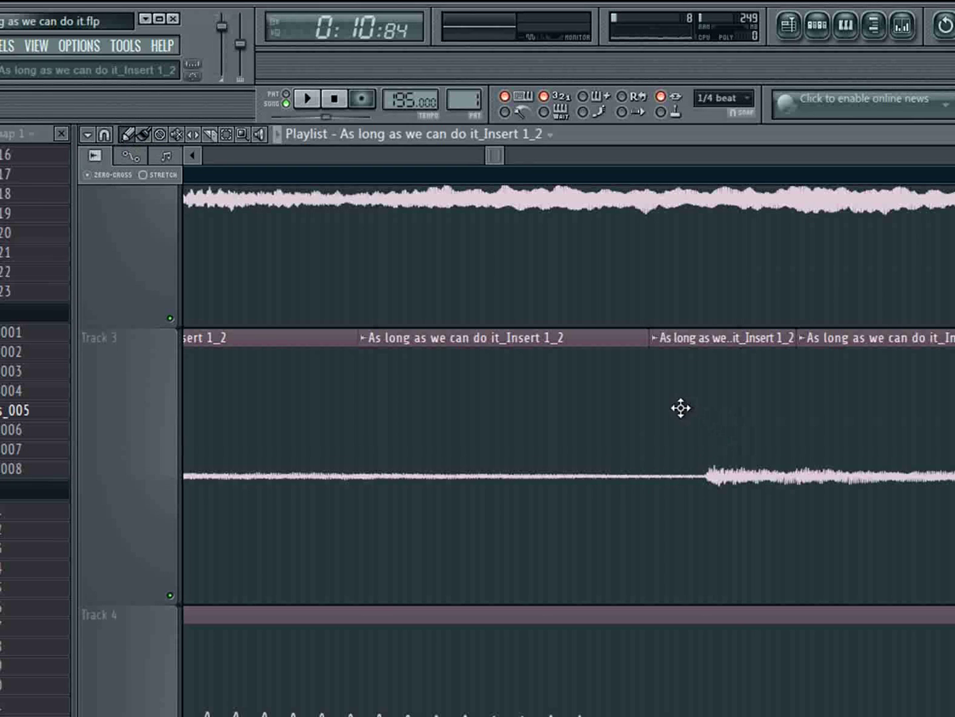
left_click_drag(694, 409, 728, 409)
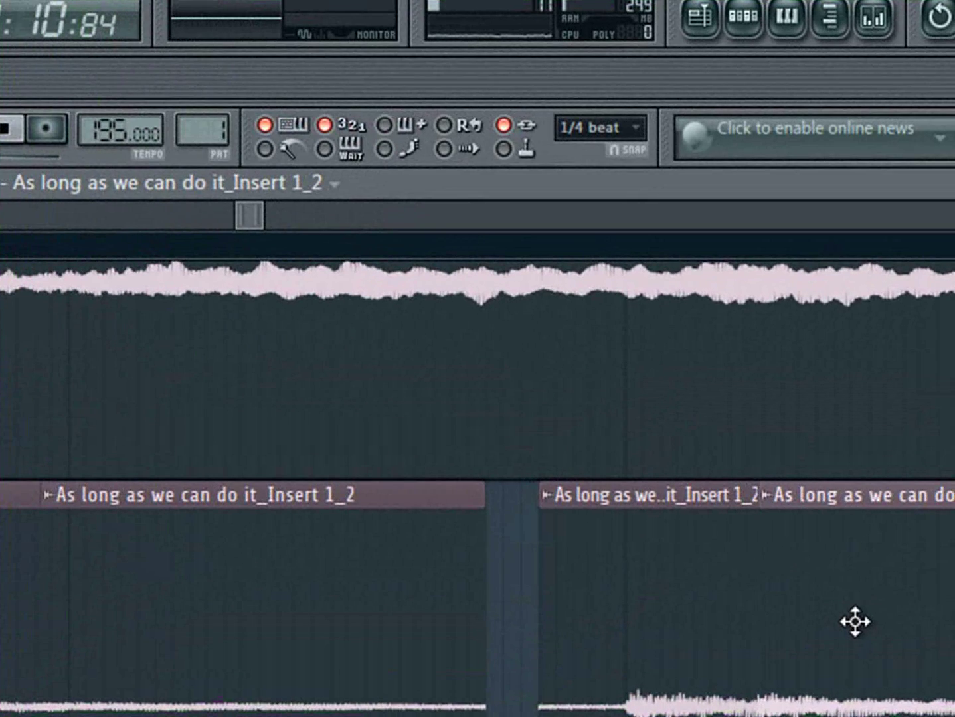
key("space")
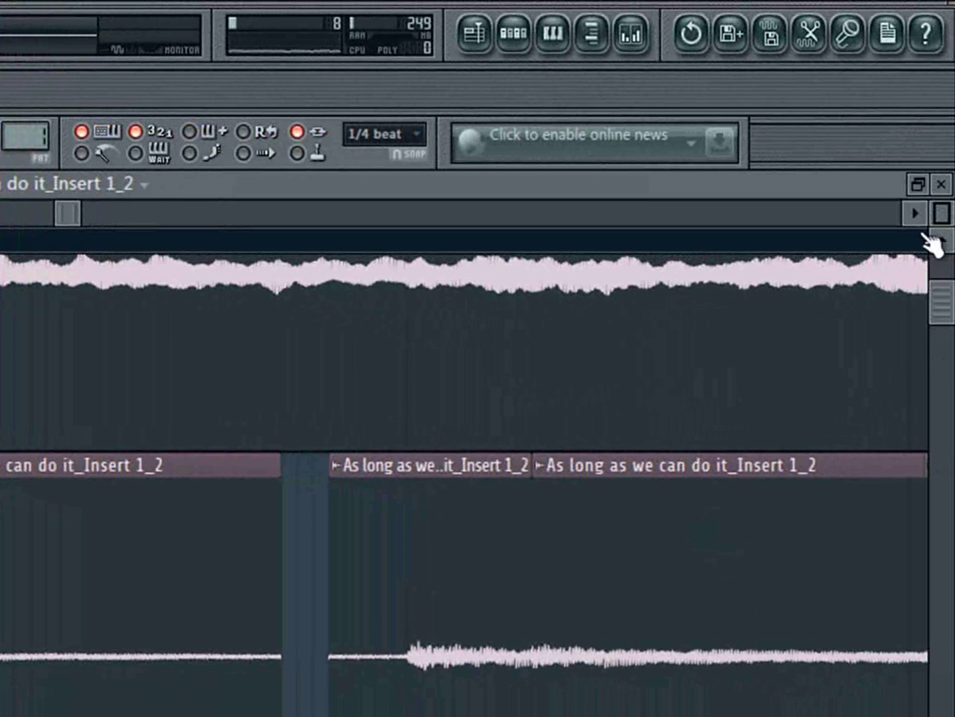
Shift the second and third vocal clips to open gaps, then set snap back to Main
left_click(916, 213)
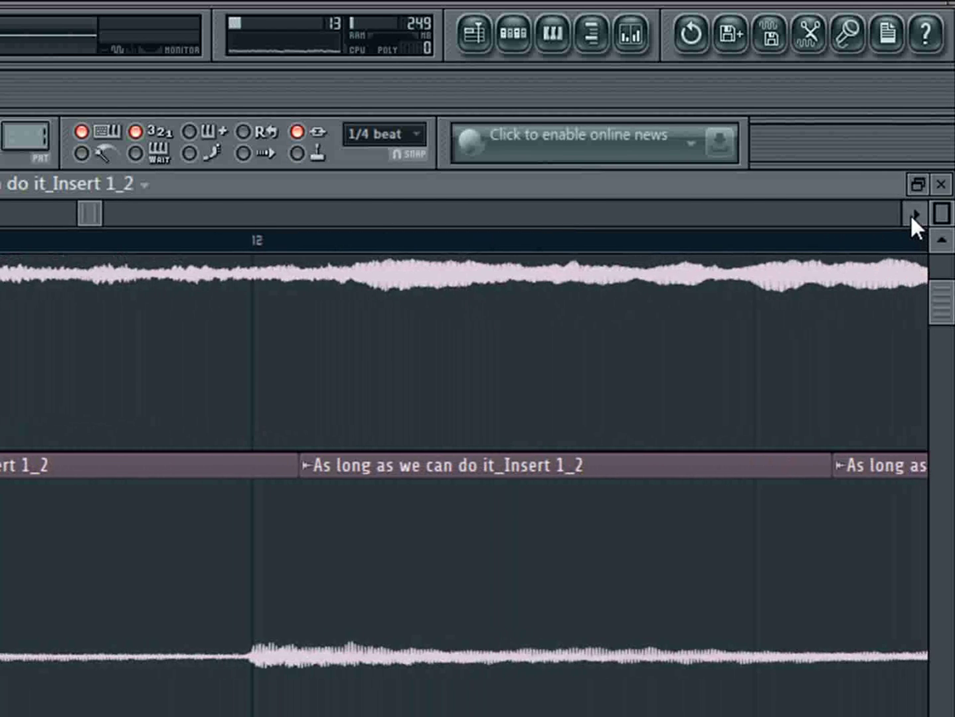
mouse_move(605, 591)
left_mouse_down()
mouse_move(574, 587)
mouse_move(591, 588)
left_mouse_up()
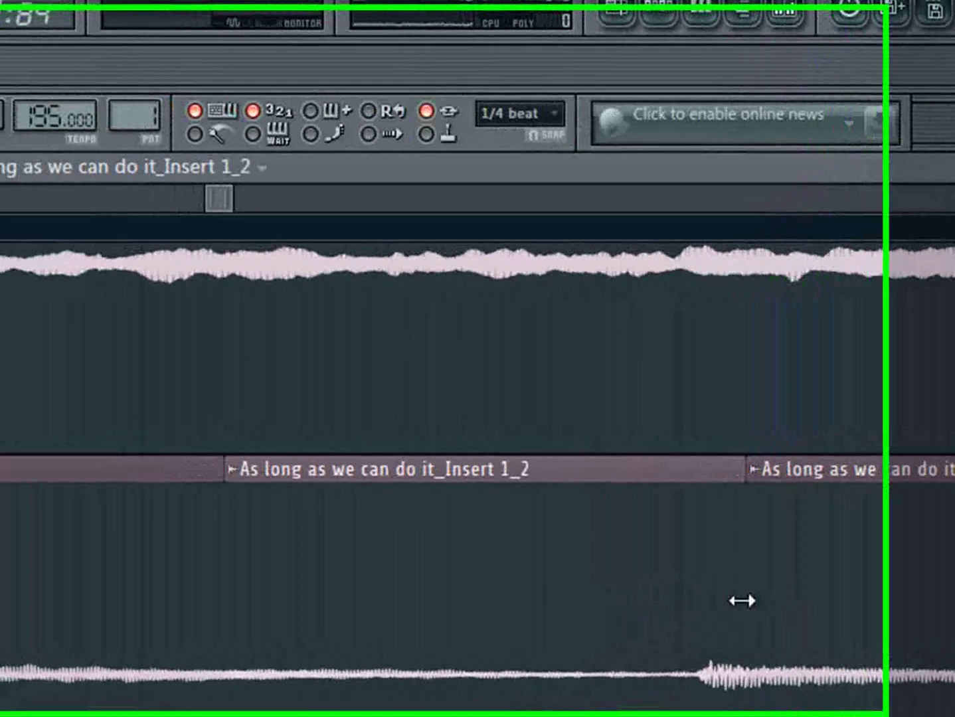
left_click_drag(857, 578, 870, 576)
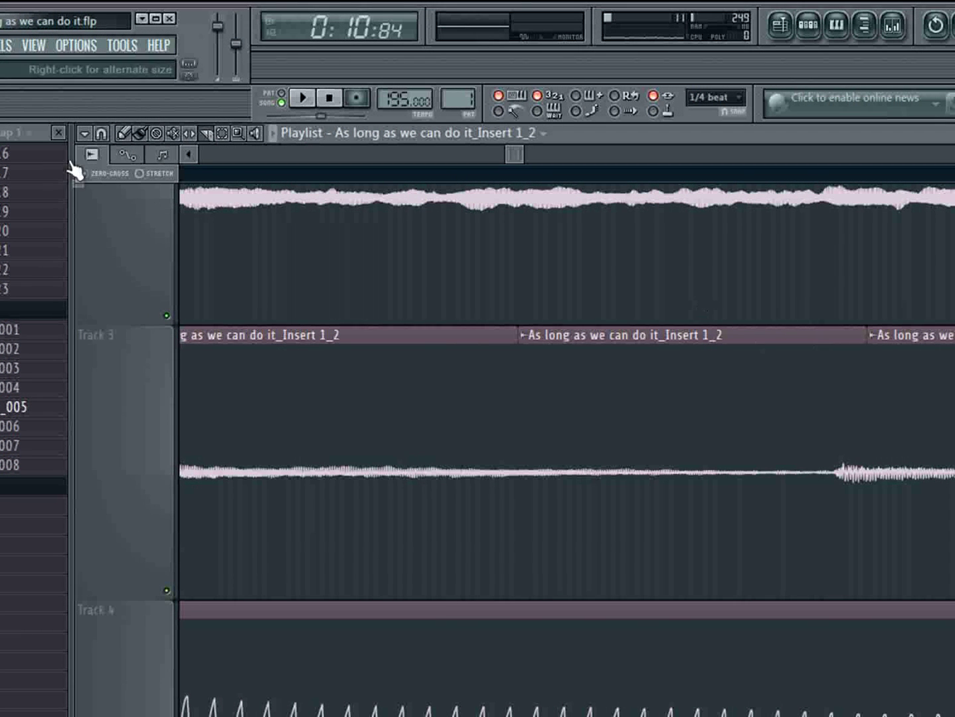
left_click(101, 135)
left_click(103, 147)
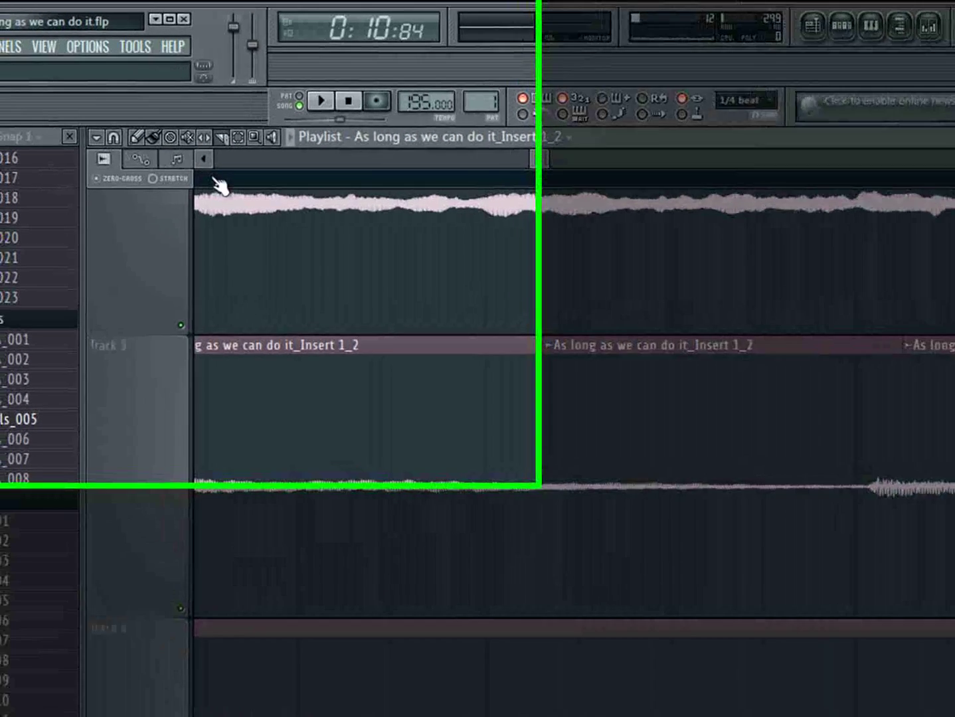
left_click(325, 206)
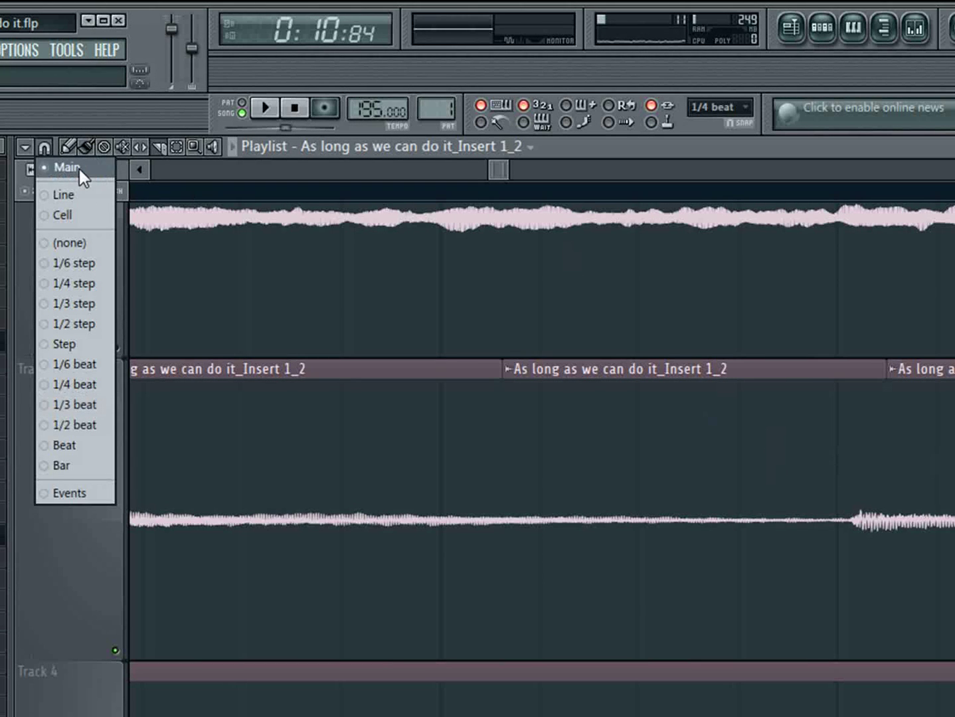
With snapping off, cut Track 3 and shift the short slice and neighbouring clips earlier
left_click(68, 238)
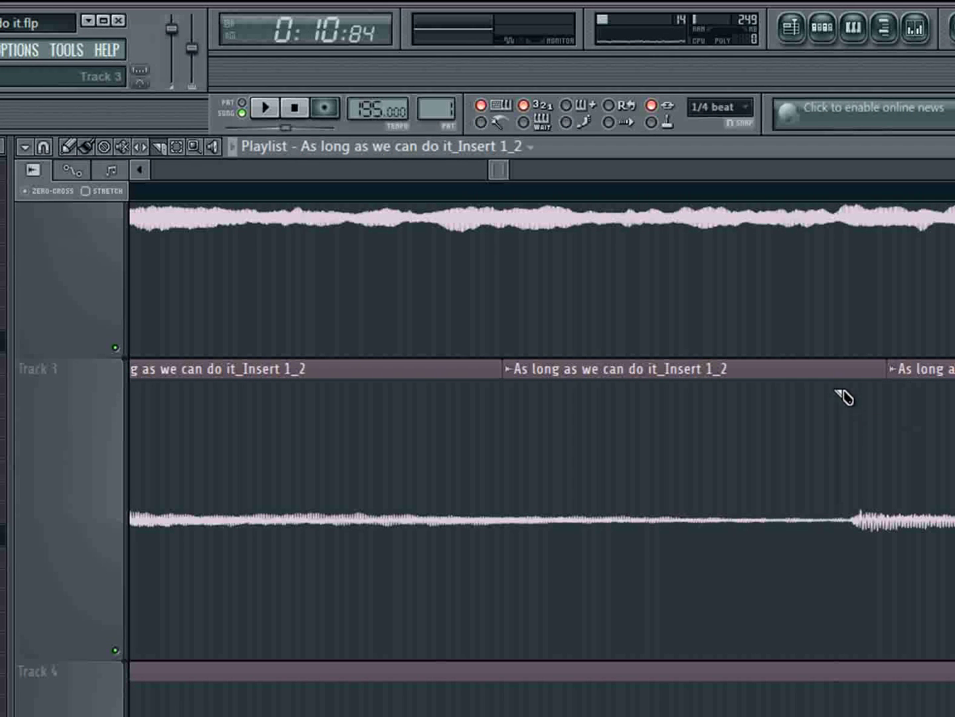
left_click_drag(825, 377, 834, 656)
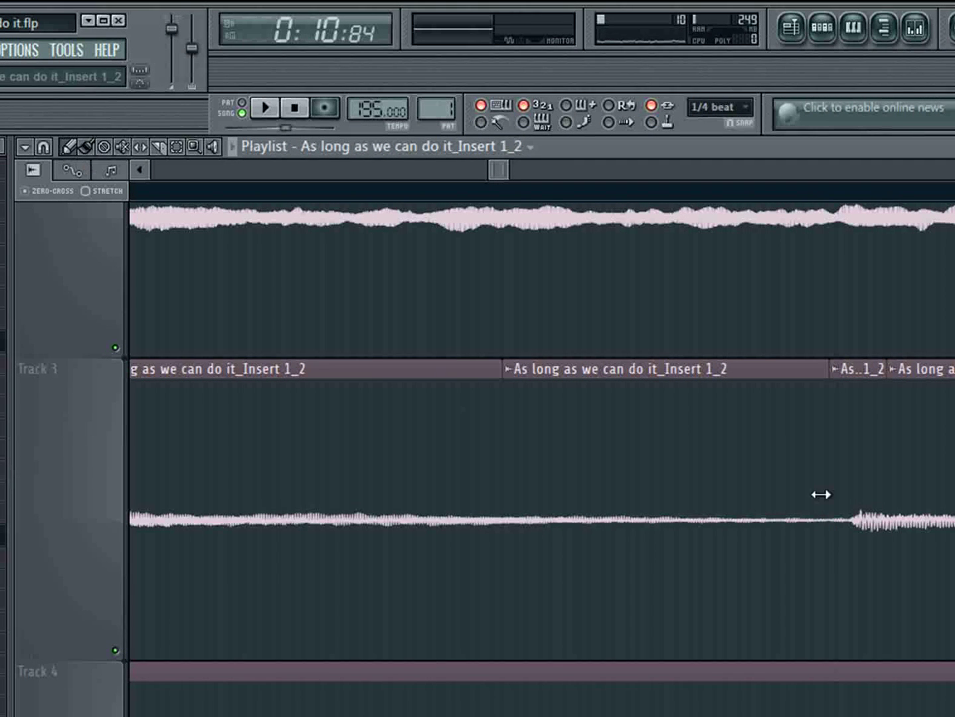
left_click_drag(854, 438, 841, 435)
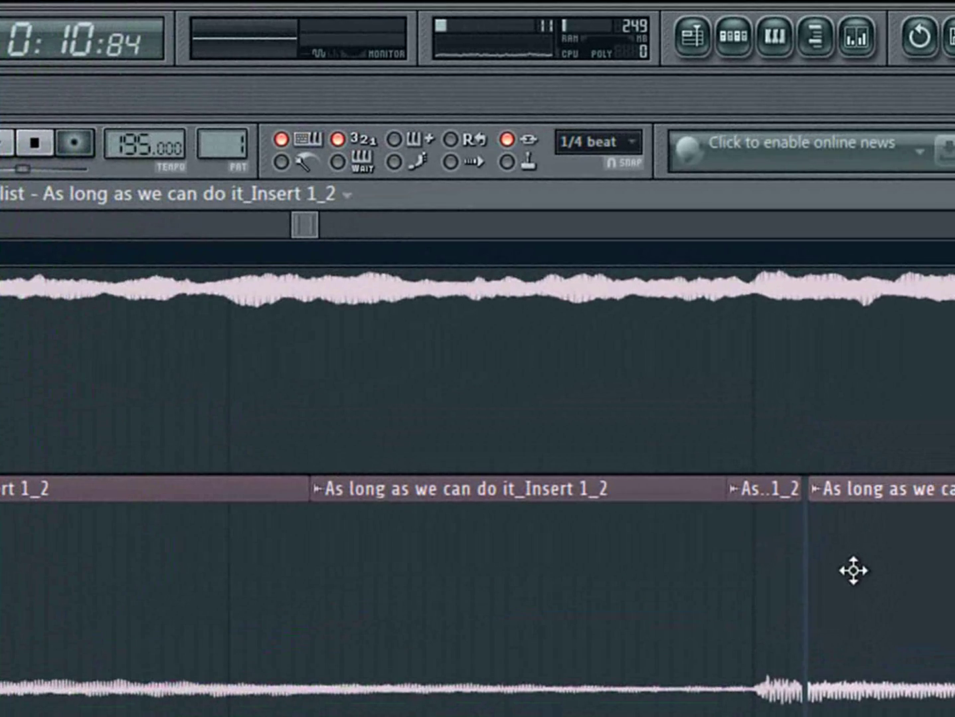
left_click_drag(912, 429, 908, 430)
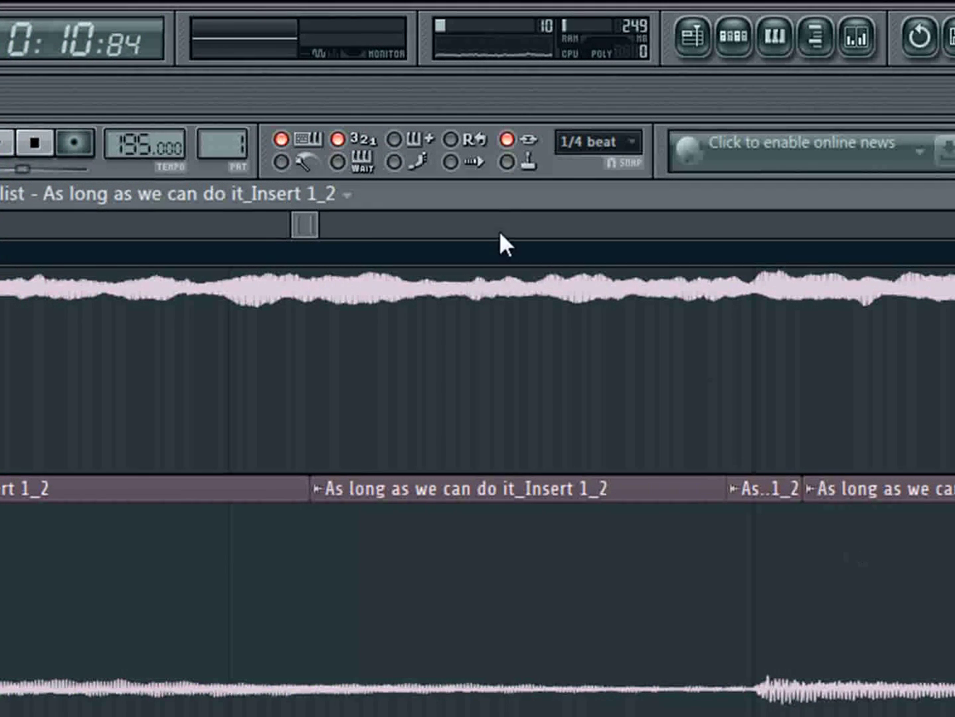
left_click_drag(305, 221, 331, 223)
left_click_drag(287, 535, 279, 534)
Slide the first and second Track 3 clips slightly earlier
left_click_drag(327, 216, 333, 218)
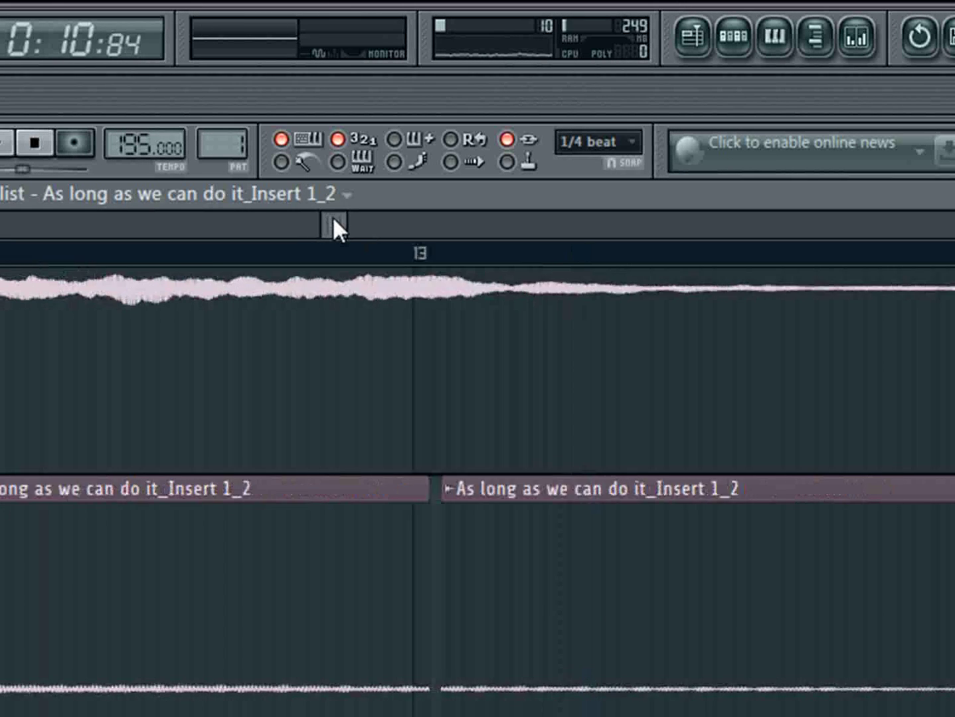
left_click_drag(298, 548, 293, 549)
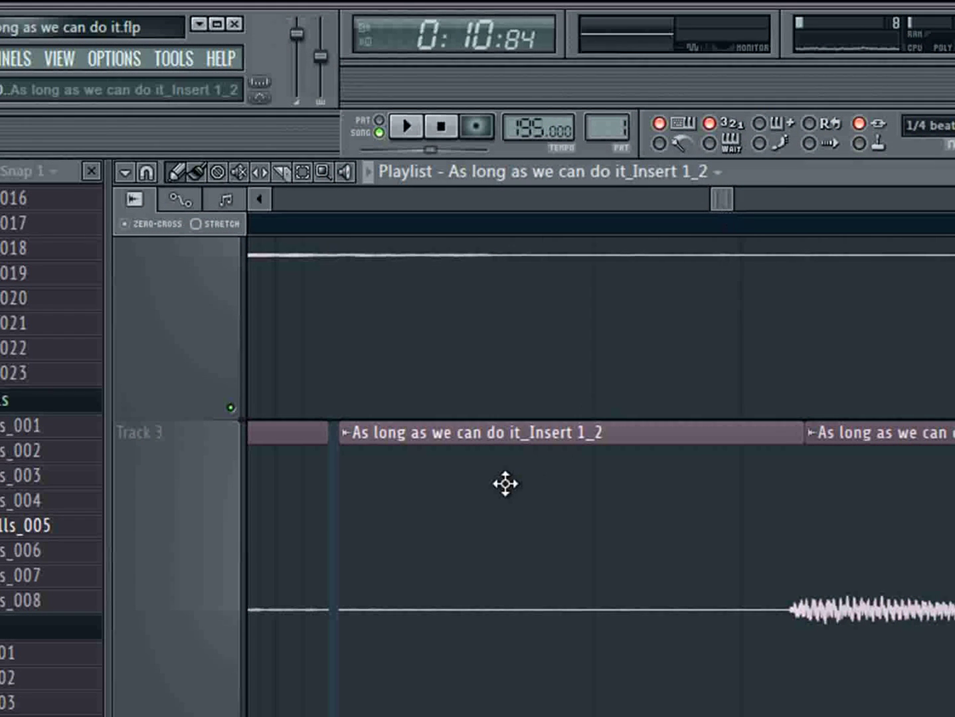
left_click_drag(505, 484, 463, 480)
left_click_drag(875, 480, 828, 476)
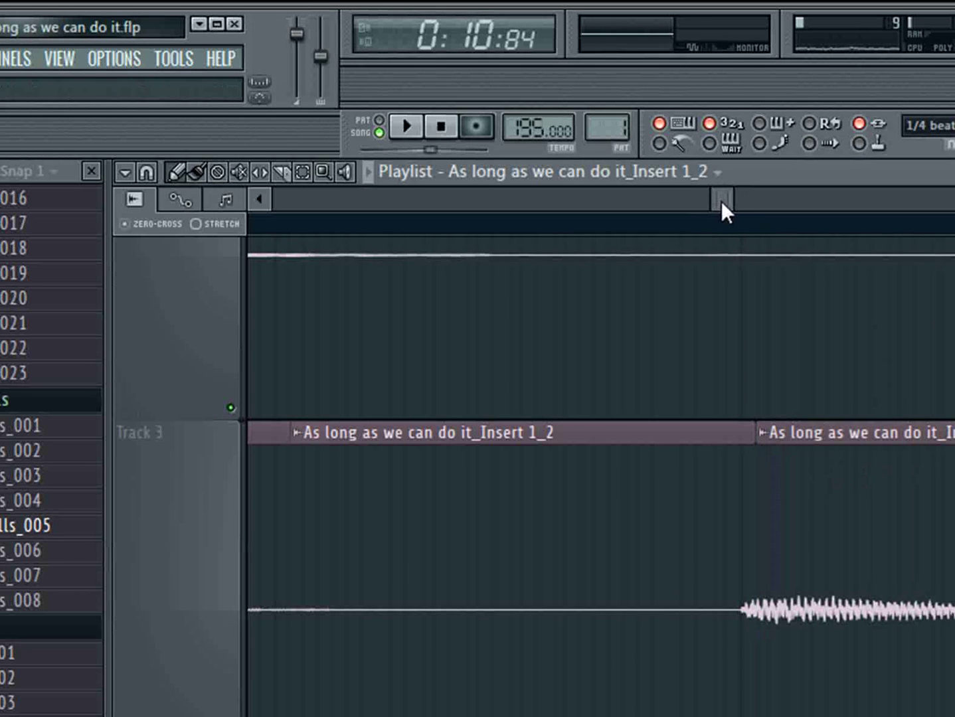
left_click_drag(722, 201, 730, 202)
left_click_drag(799, 458, 764, 465)
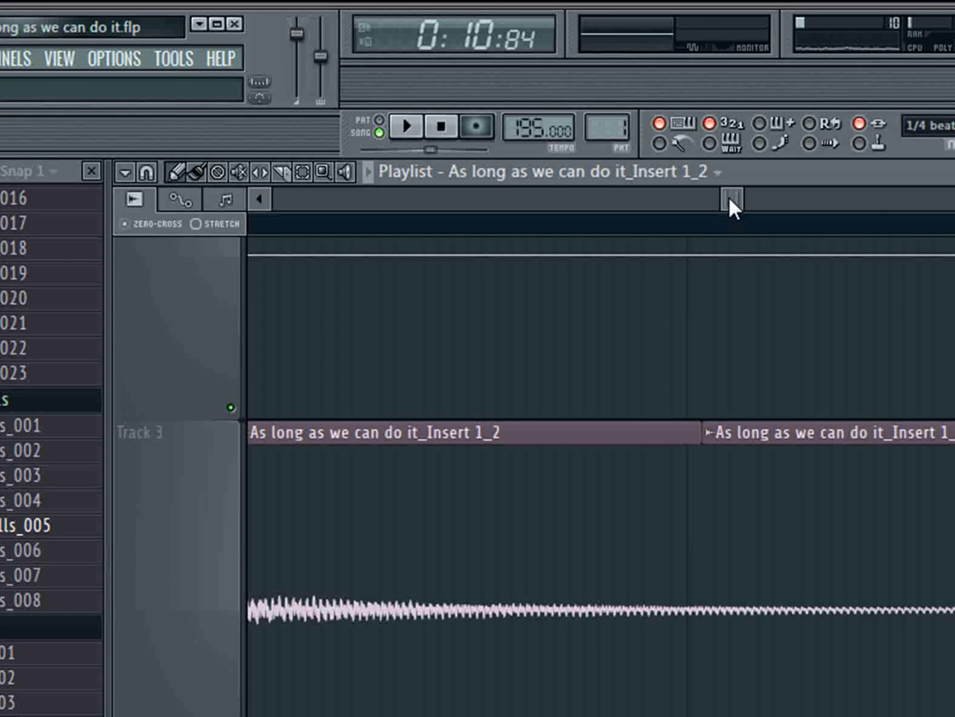
left_click_drag(729, 197, 744, 198)
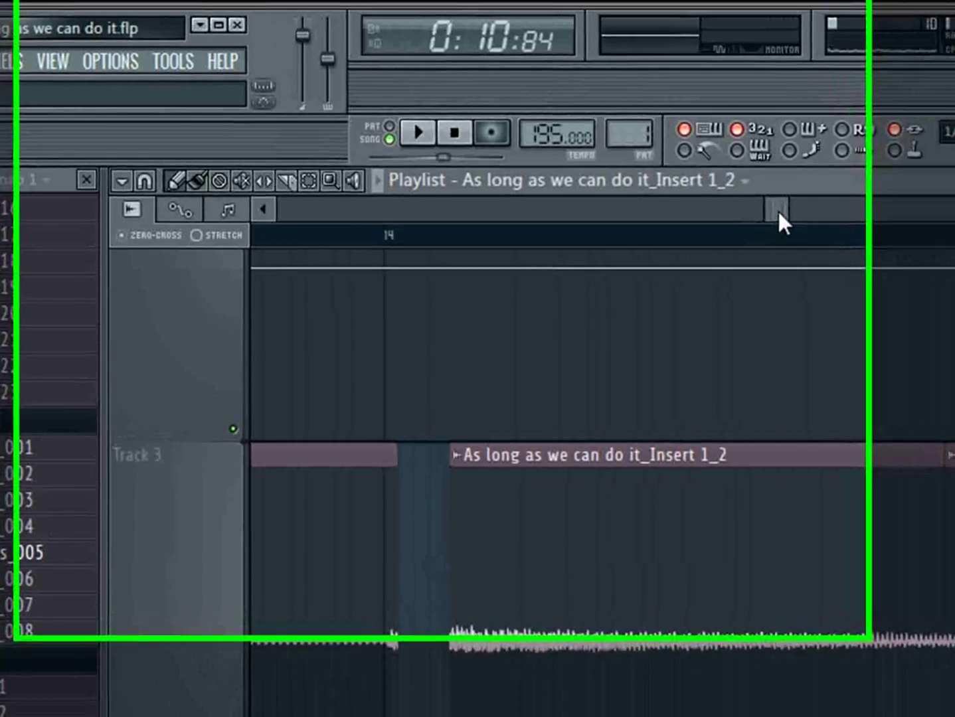
left_click_drag(747, 208, 745, 209)
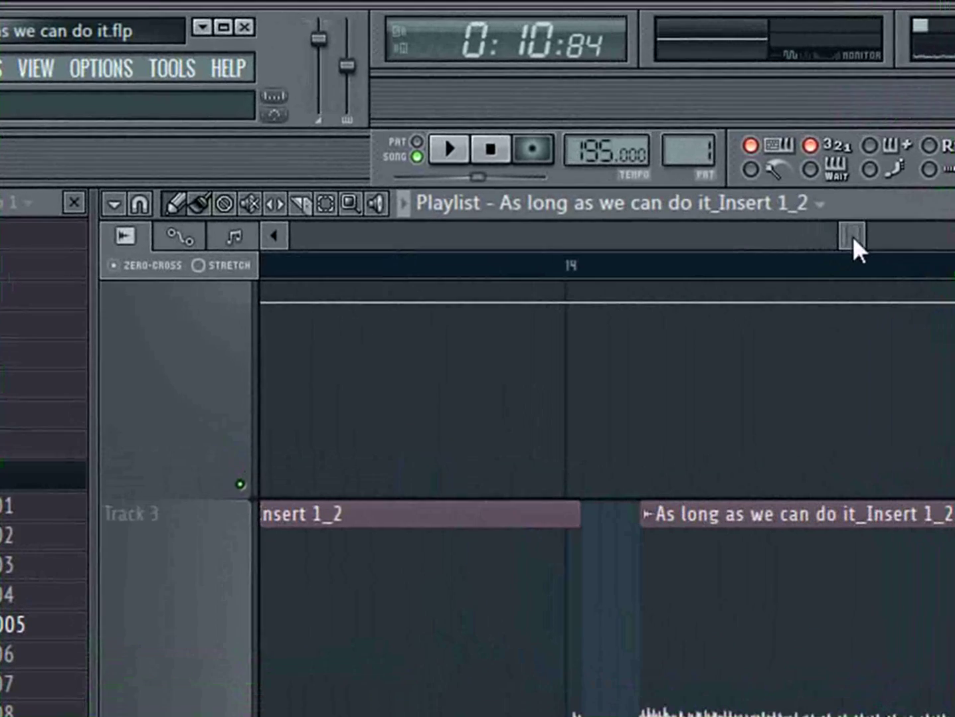
Split the Track 3 clip just before bar 14 and butt the second slice against the first
left_click(309, 208)
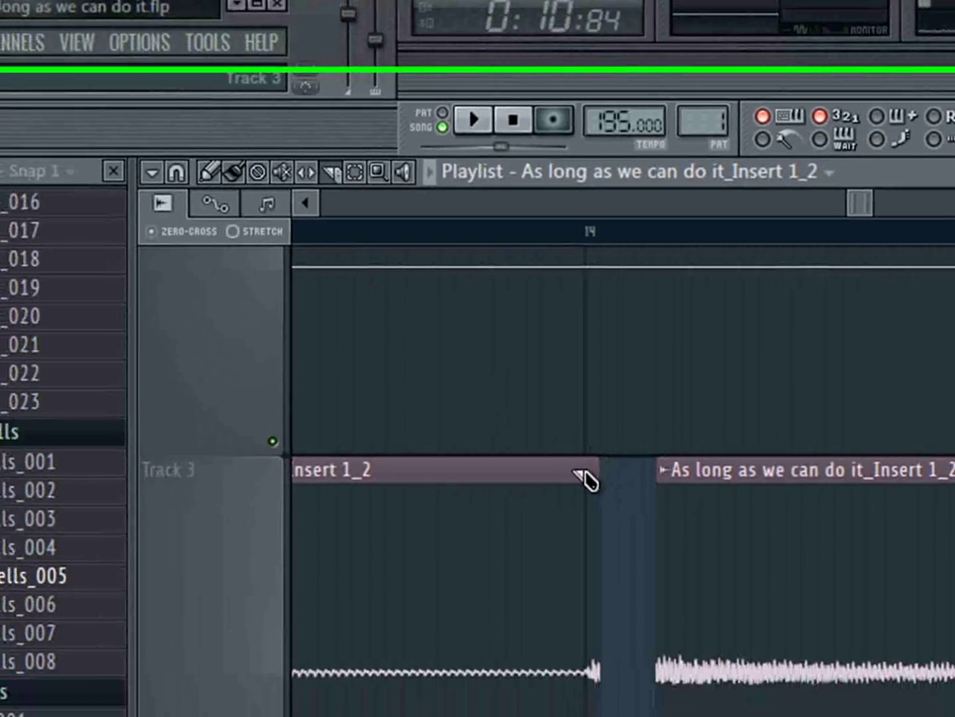
left_click_drag(553, 513, 563, 716)
left_click_drag(618, 630, 627, 681)
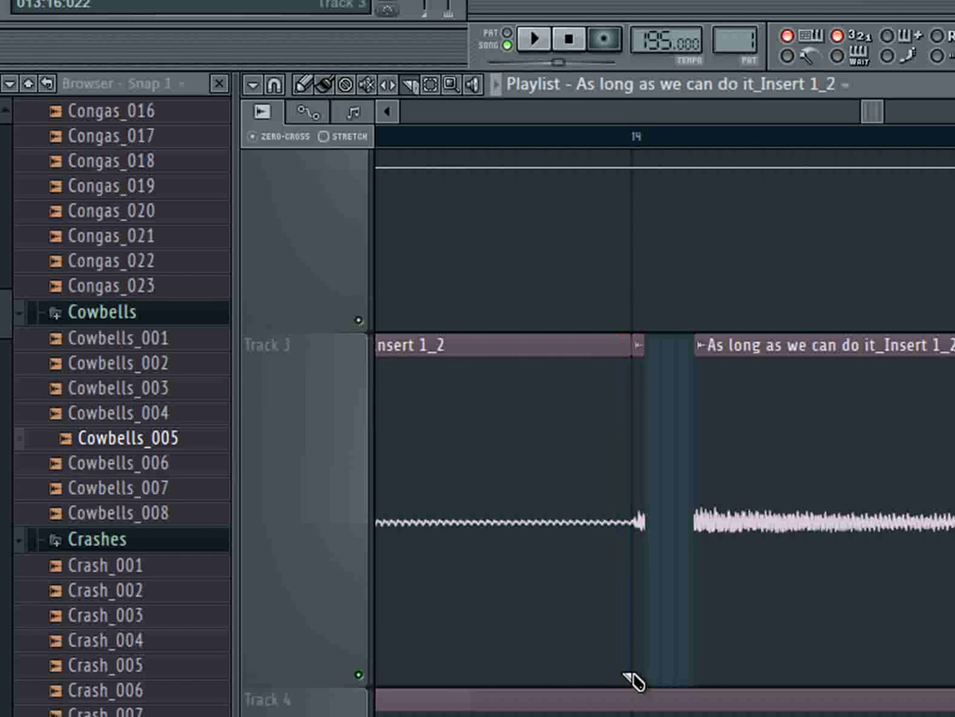
left_click(309, 87)
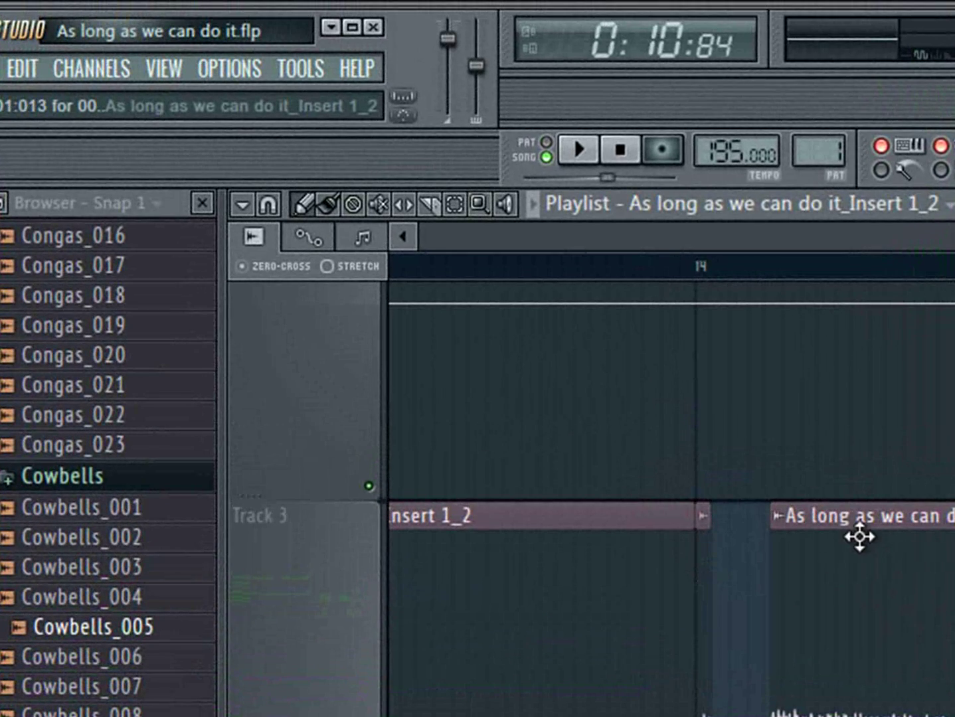
left_click_drag(859, 536, 806, 533)
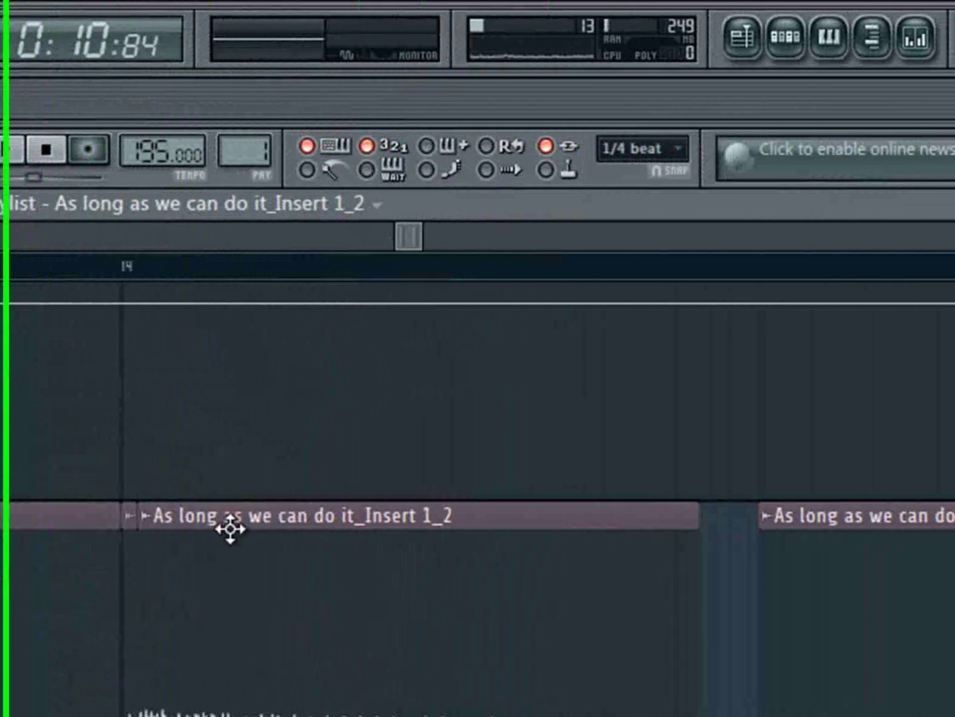
left_click_drag(872, 565, 815, 566)
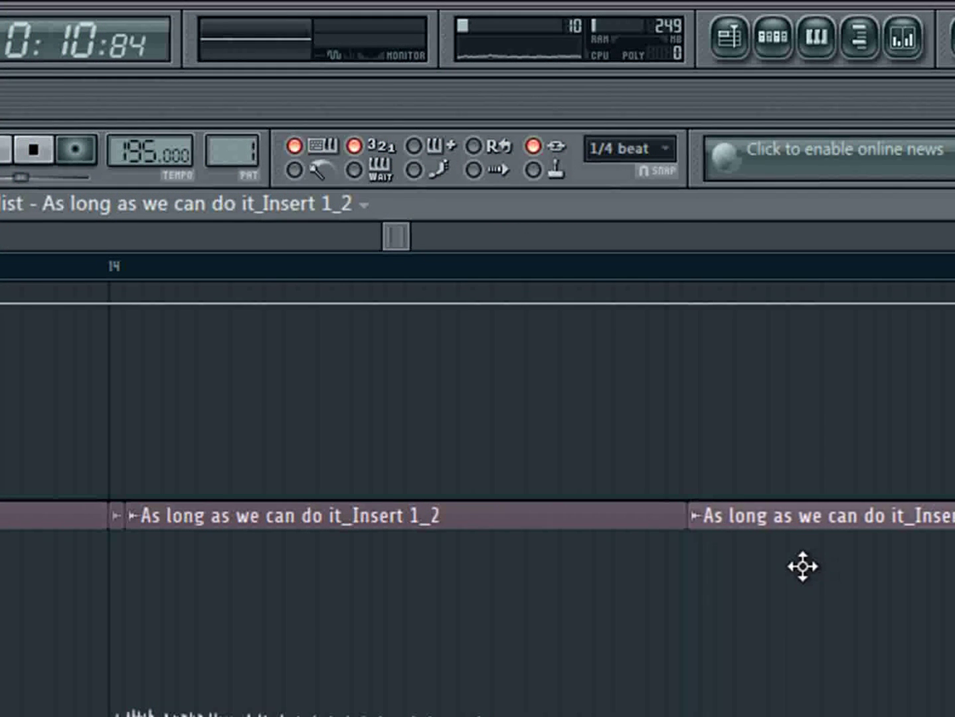
Cut the vocal clip again and pull the second and third slices left toward the first
left_click_drag(399, 234, 420, 237)
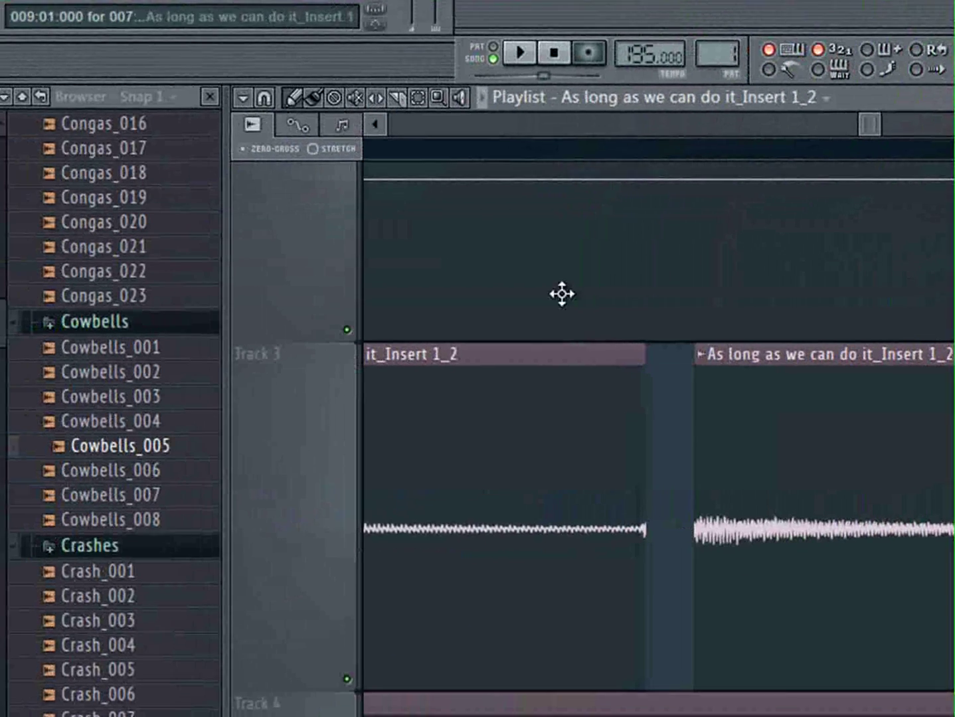
left_click_drag(633, 361, 632, 666)
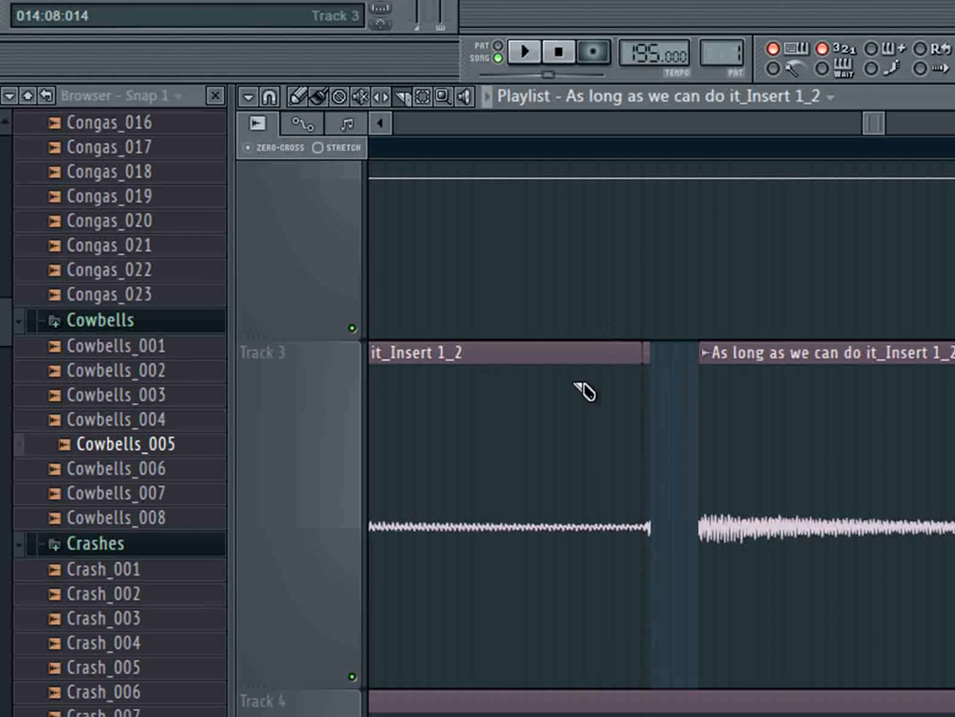
left_click(316, 97)
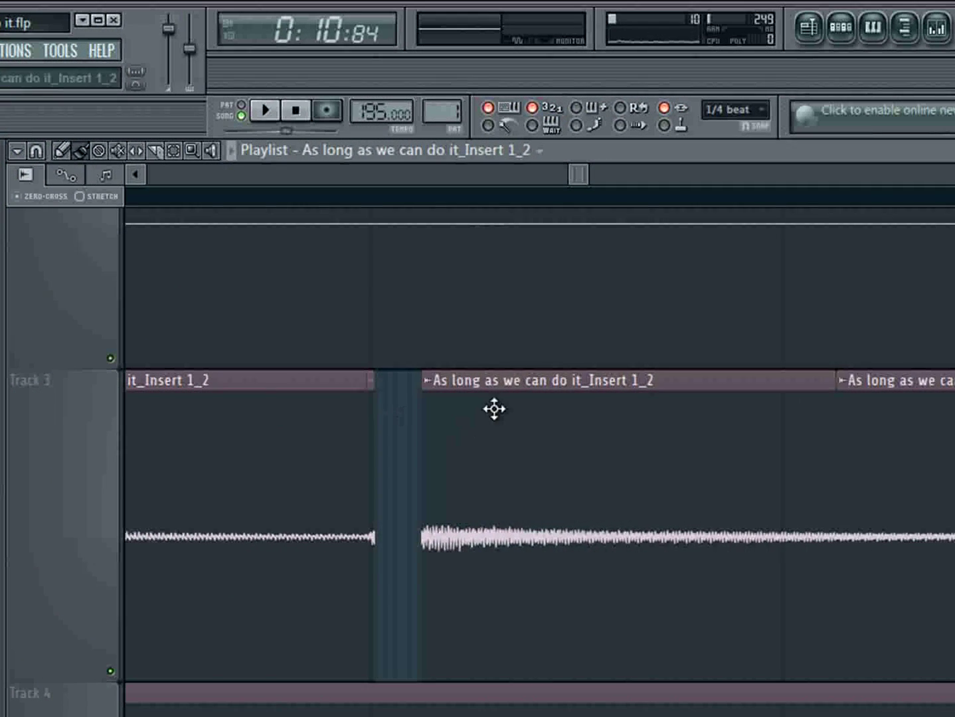
left_click_drag(493, 407, 456, 390)
left_click_drag(885, 428, 826, 443)
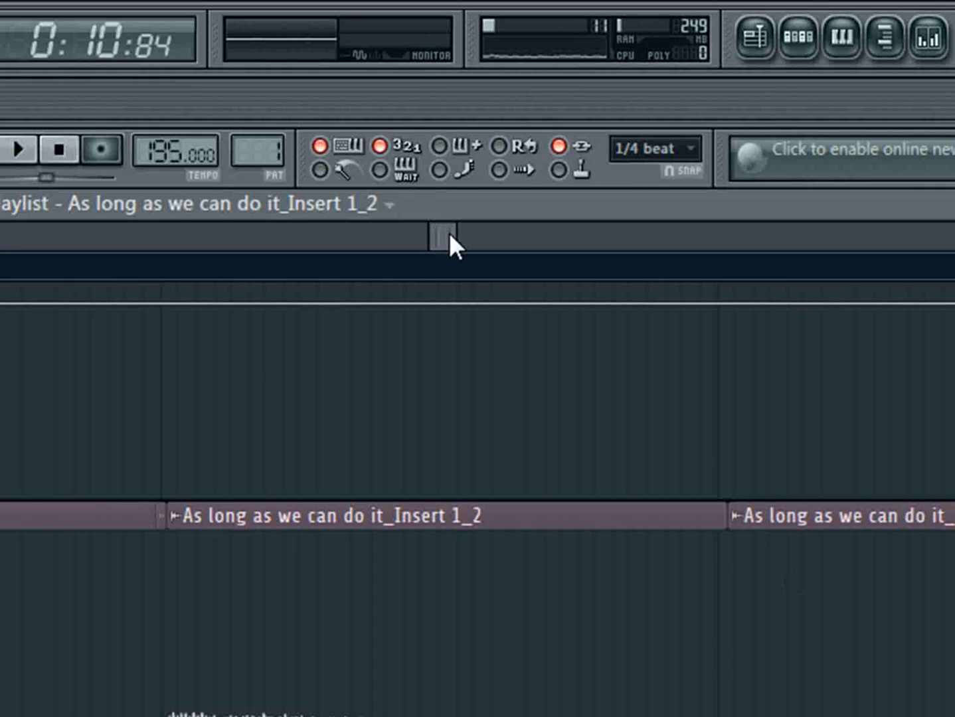
Cut the Track 3 clip near bar 15
left_click_drag(449, 232, 465, 237)
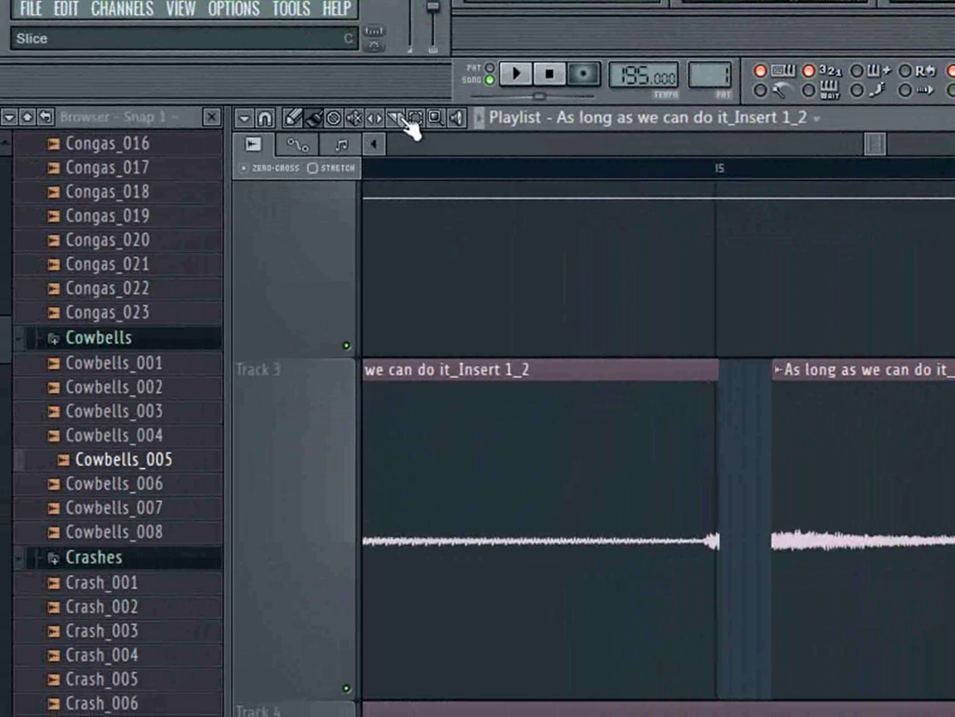
left_click(397, 119)
left_click_drag(694, 375, 707, 669)
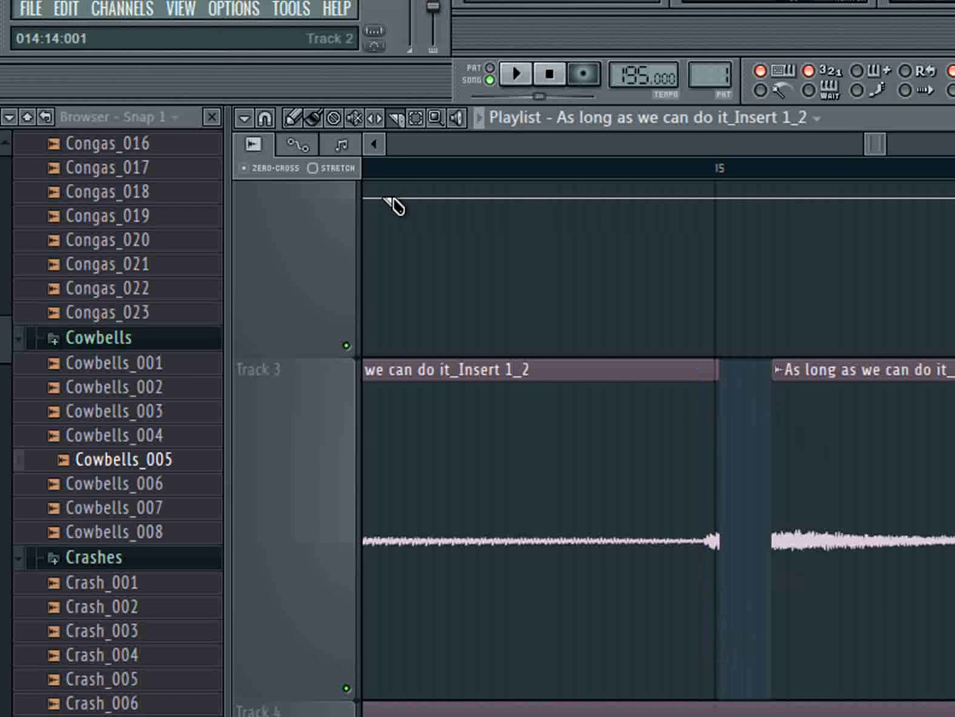
left_click(315, 119)
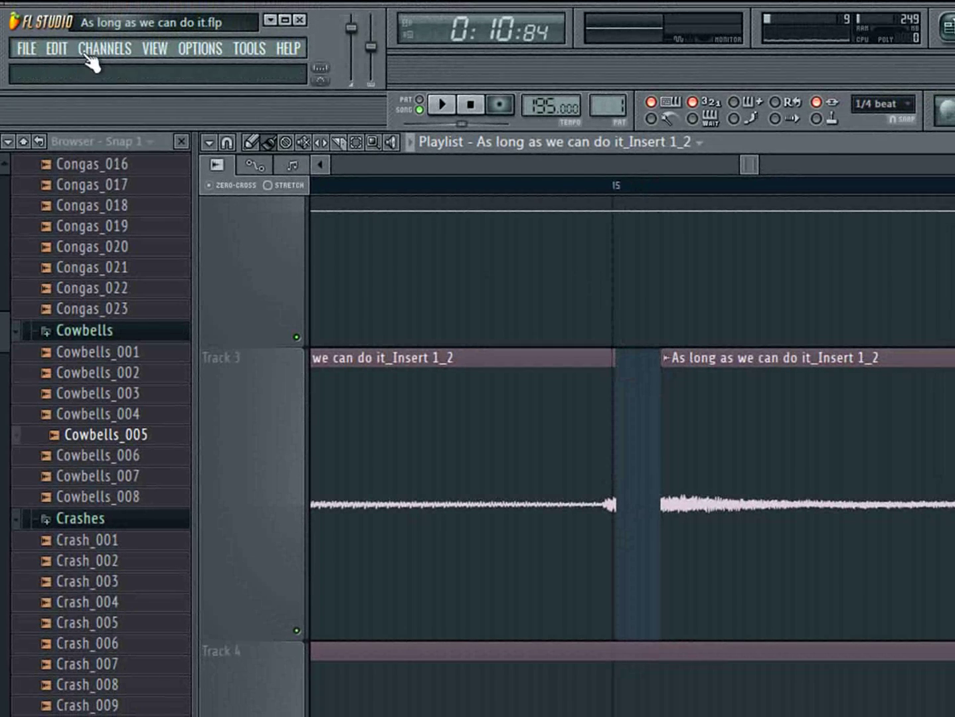
Undo the last five clip moves and slices
left_click(60, 15)
left_click(80, 71)
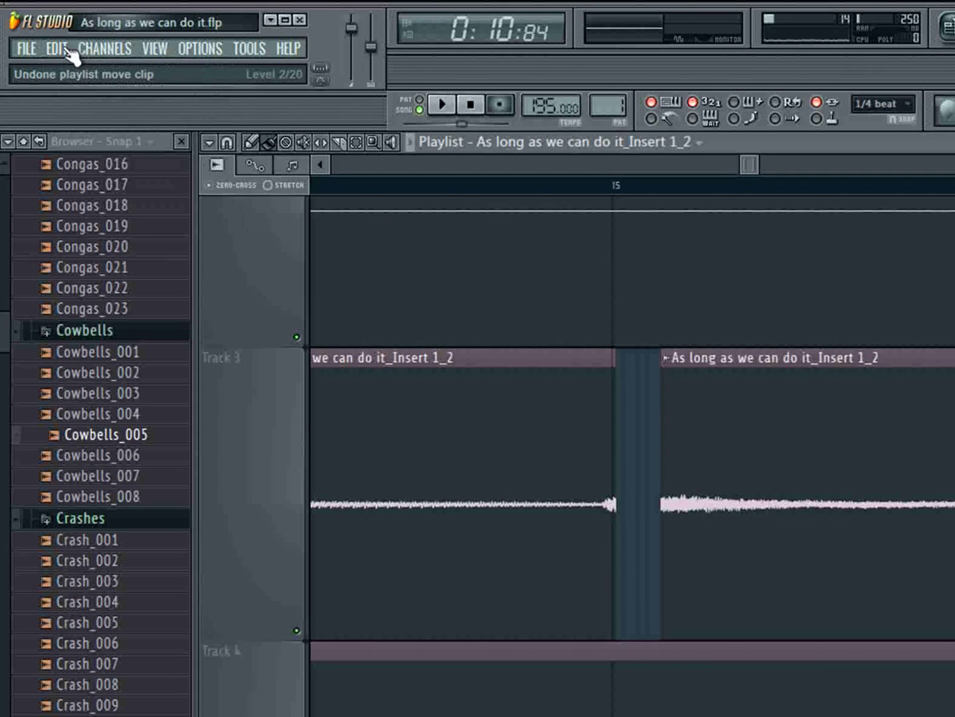
left_click(58, 47)
left_click(81, 73)
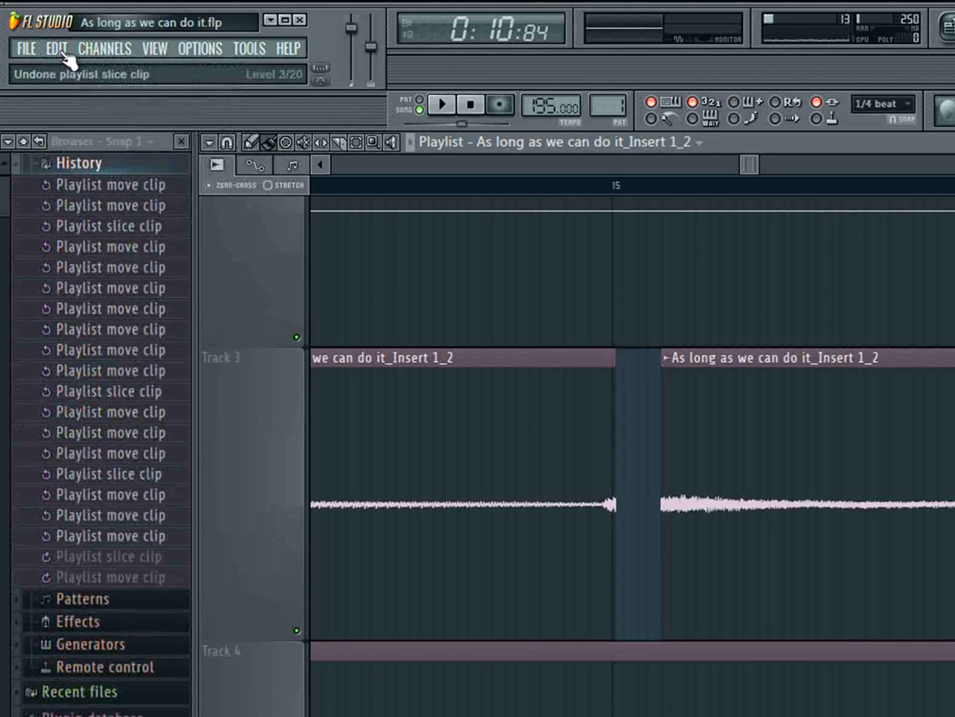
left_click(58, 50)
left_click(77, 66)
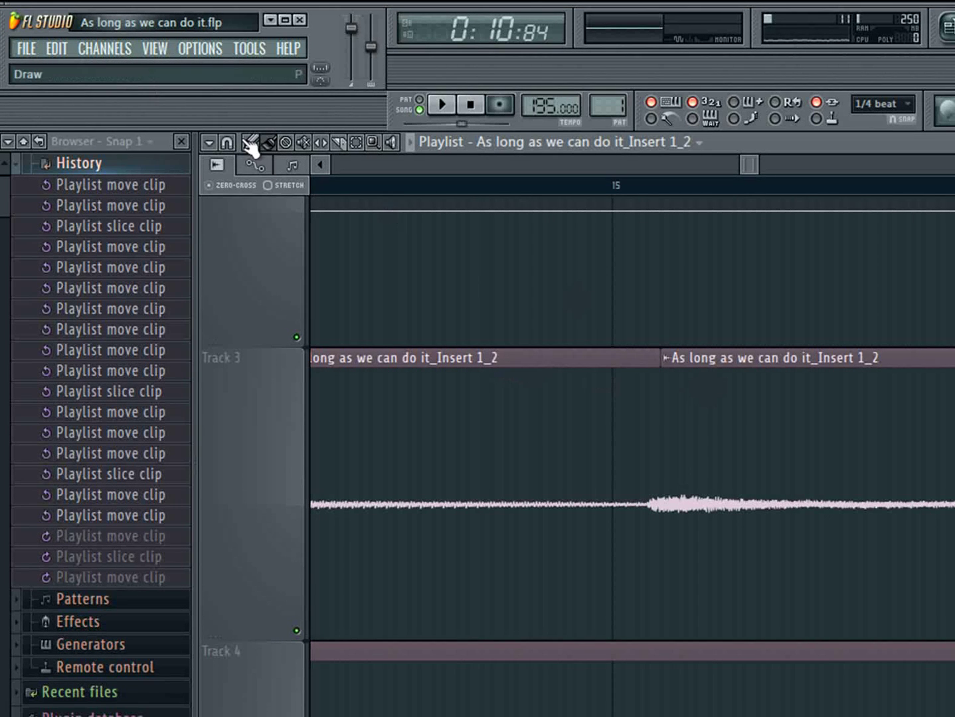
Cut the Track 3 clip at bar 15, trim its end there, and butt the small slice against it
left_click(341, 145)
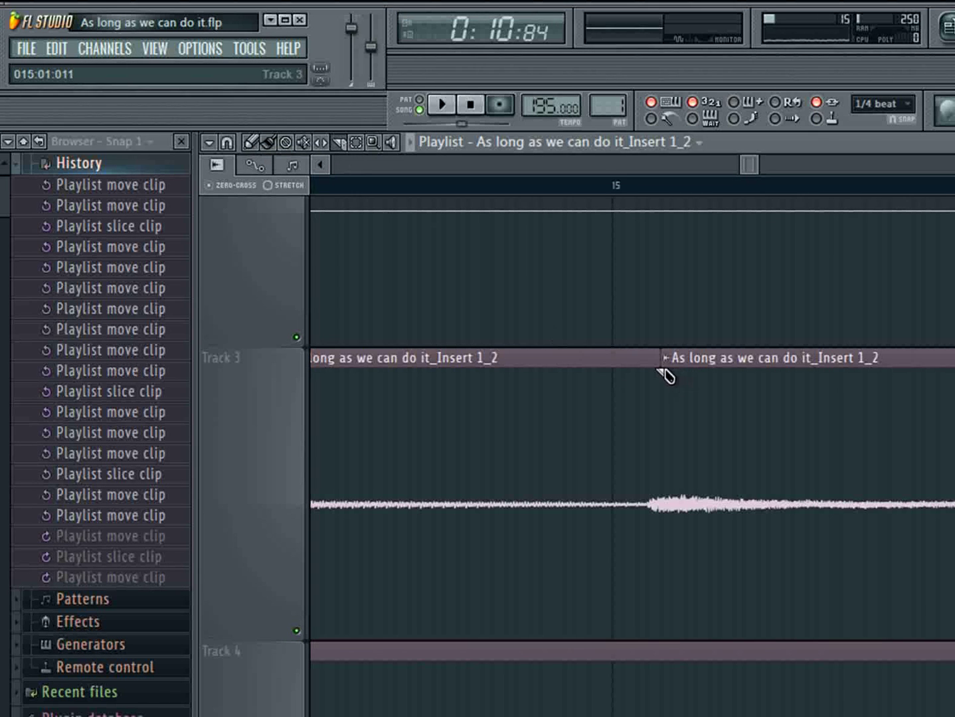
left_click_drag(632, 365, 637, 633)
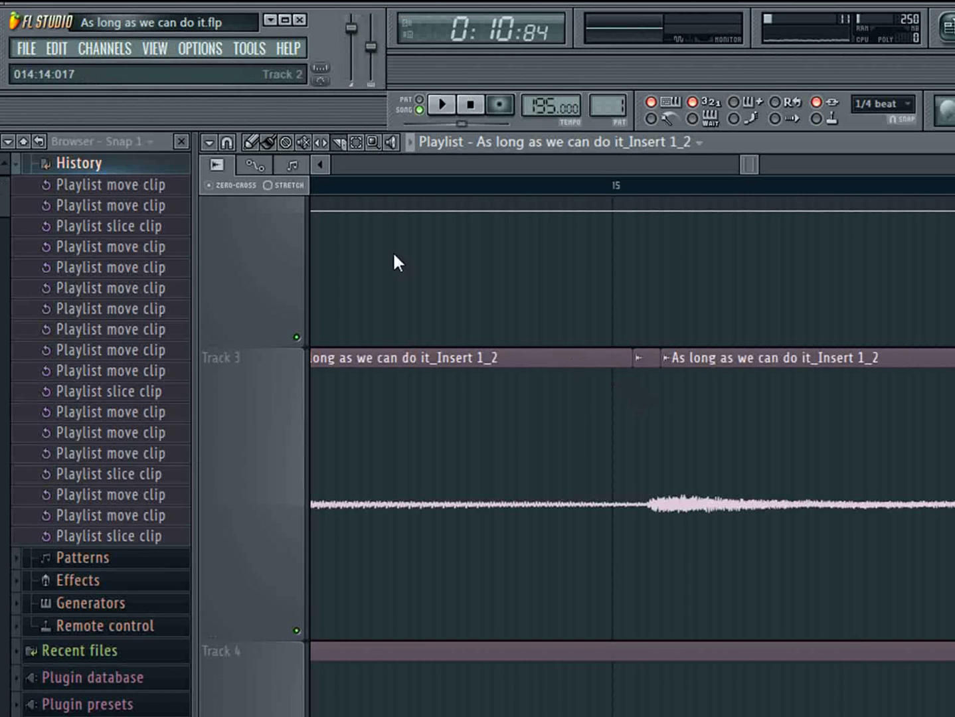
left_click(255, 145)
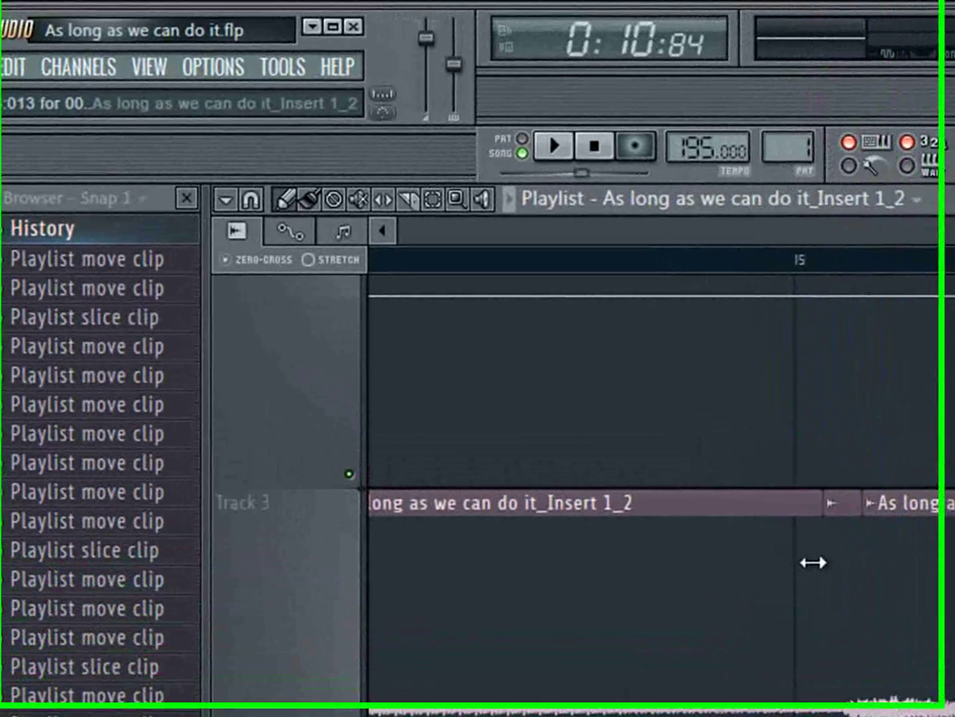
left_click_drag(654, 424, 637, 422)
left_click_drag(859, 575, 830, 575)
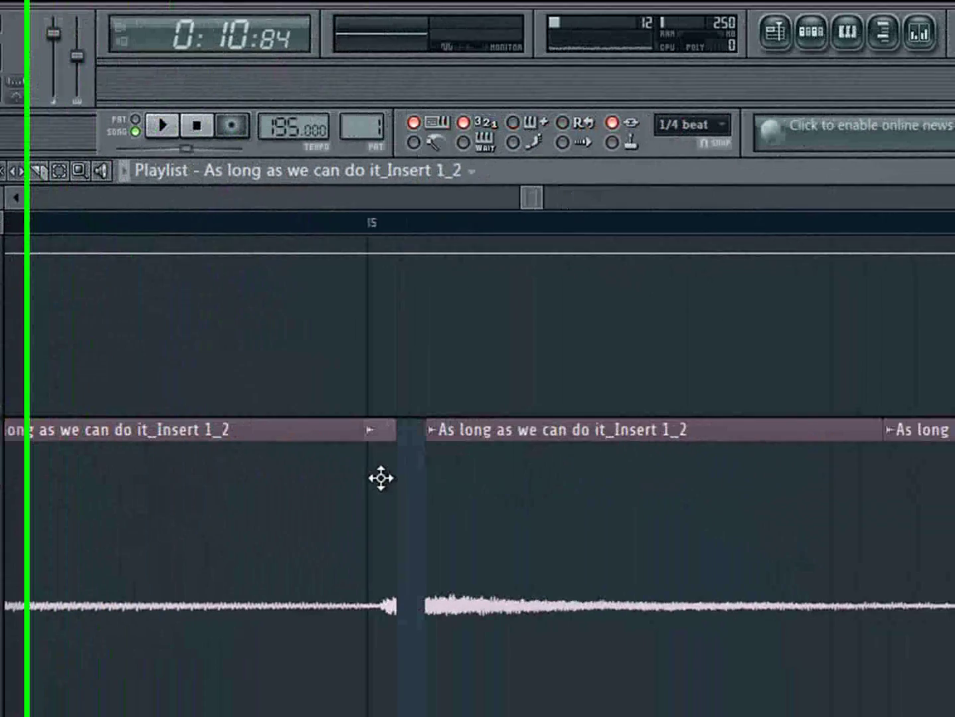
Close the gaps so the slices around bar 15 sit end to end
left_click_drag(417, 483, 332, 474)
left_click_drag(397, 475, 416, 474)
left_click_drag(876, 471, 840, 471)
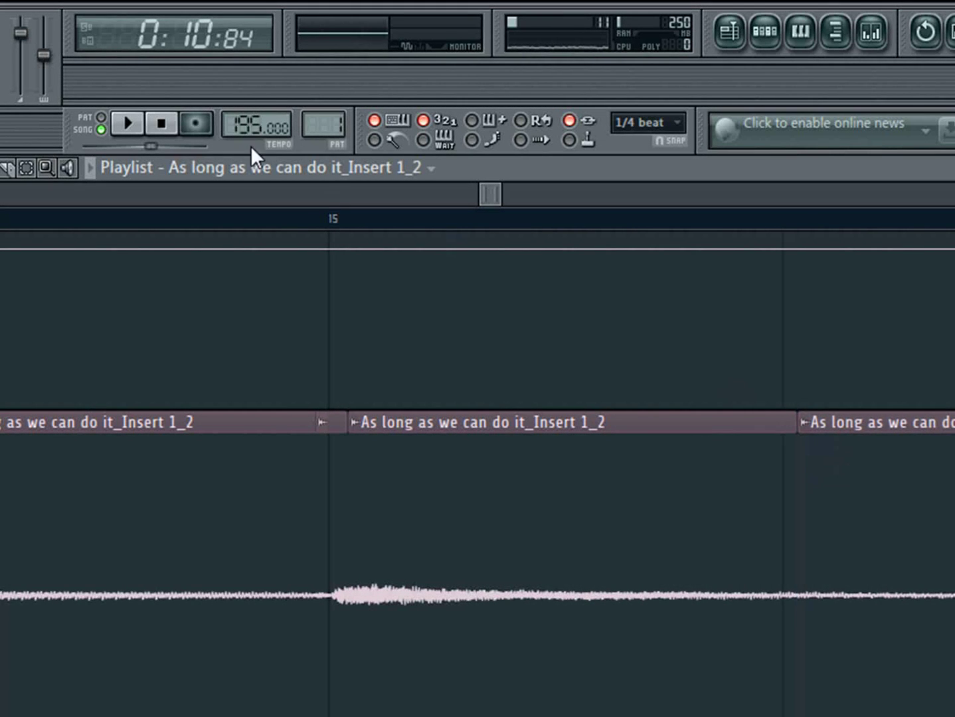
left_click_drag(485, 193, 508, 194)
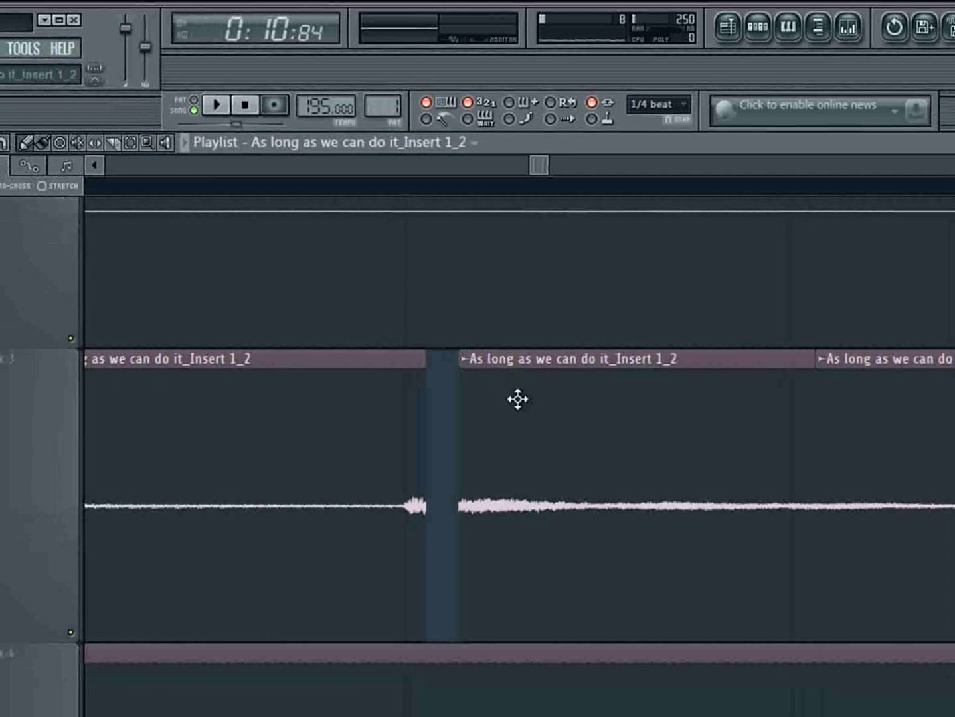
left_click_drag(523, 409, 493, 411)
Close the gap after the middle slice and butt the first two clips at bar 16
left_click_drag(841, 355, 807, 359)
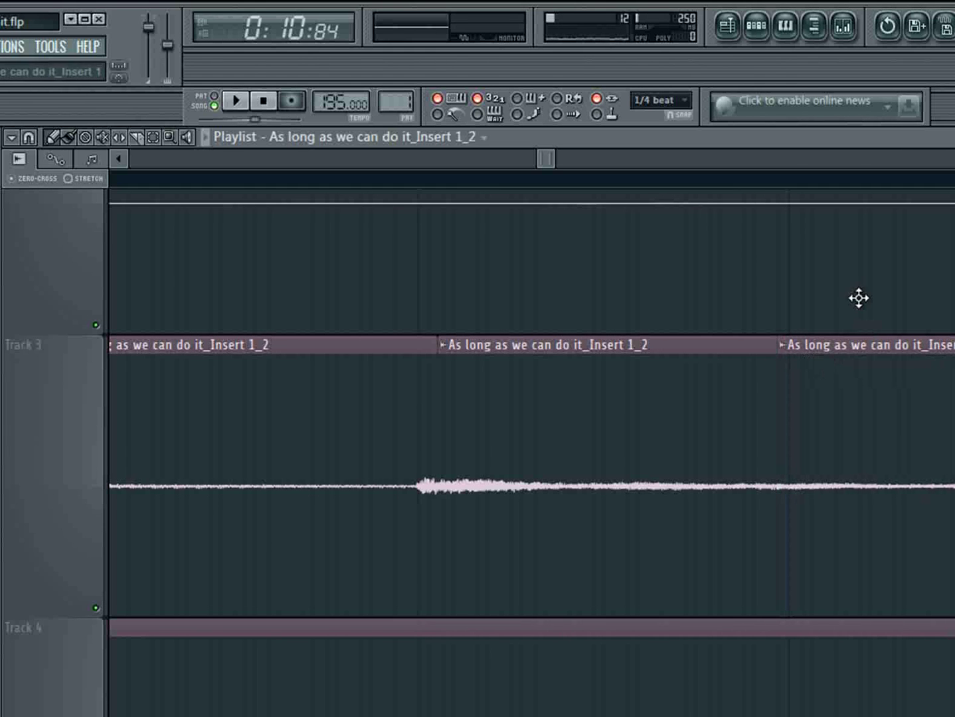
left_click_drag(545, 157, 558, 159)
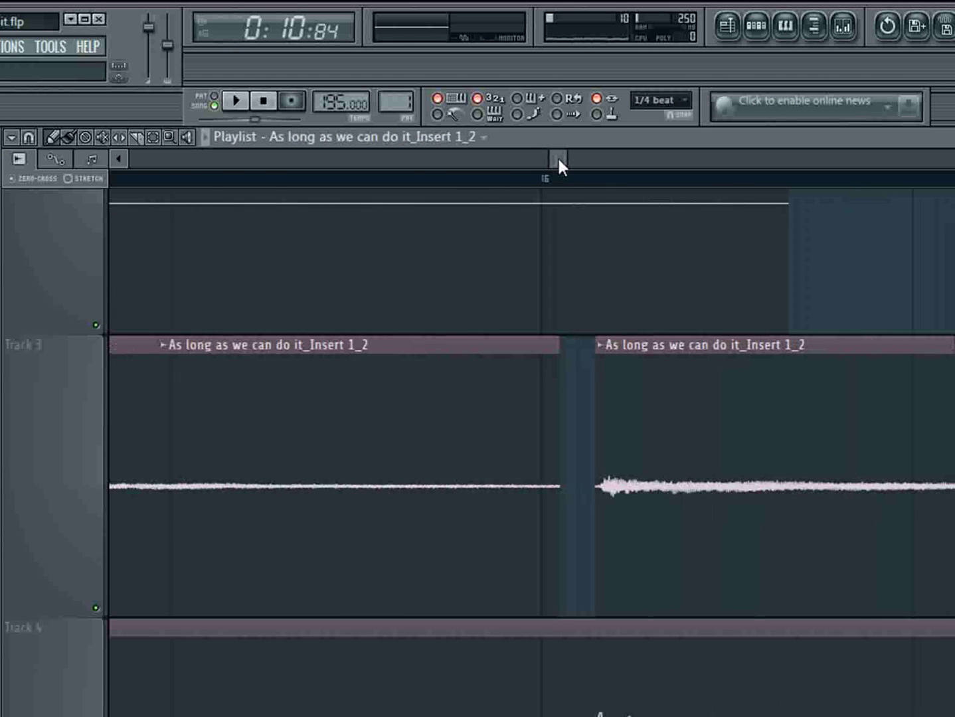
left_click_drag(552, 361, 537, 360)
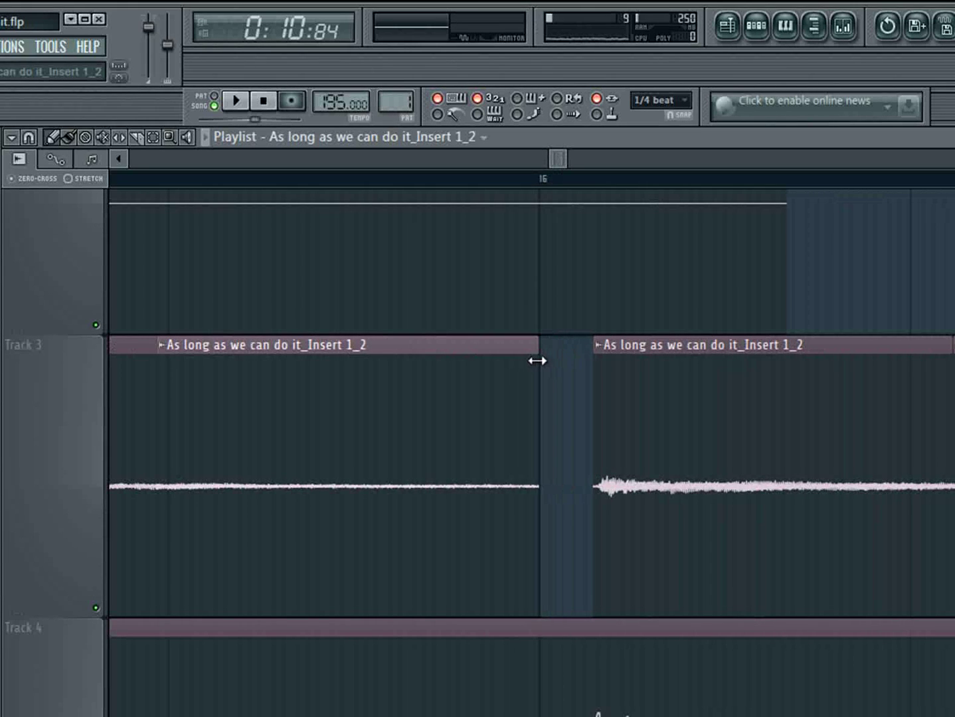
left_click_drag(662, 383, 611, 377)
left_click_drag(559, 158, 566, 158)
left_click_drag(560, 379, 502, 376)
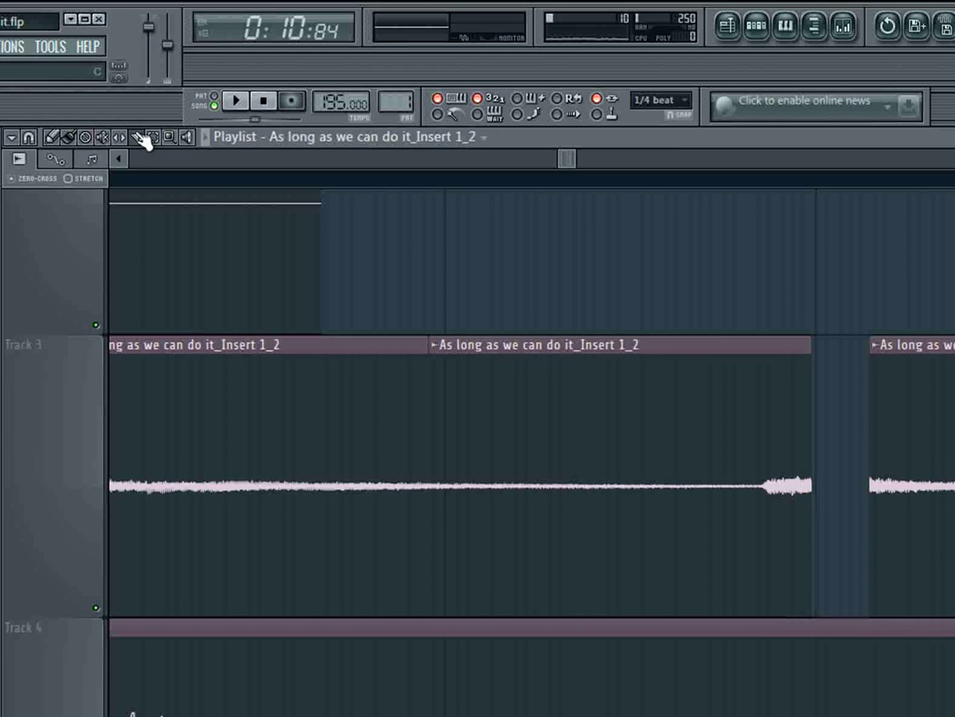
Slice the Track 3 clip, push the short slice later, and extend neighbouring clips to meet
left_click_drag(786, 485, 761, 610)
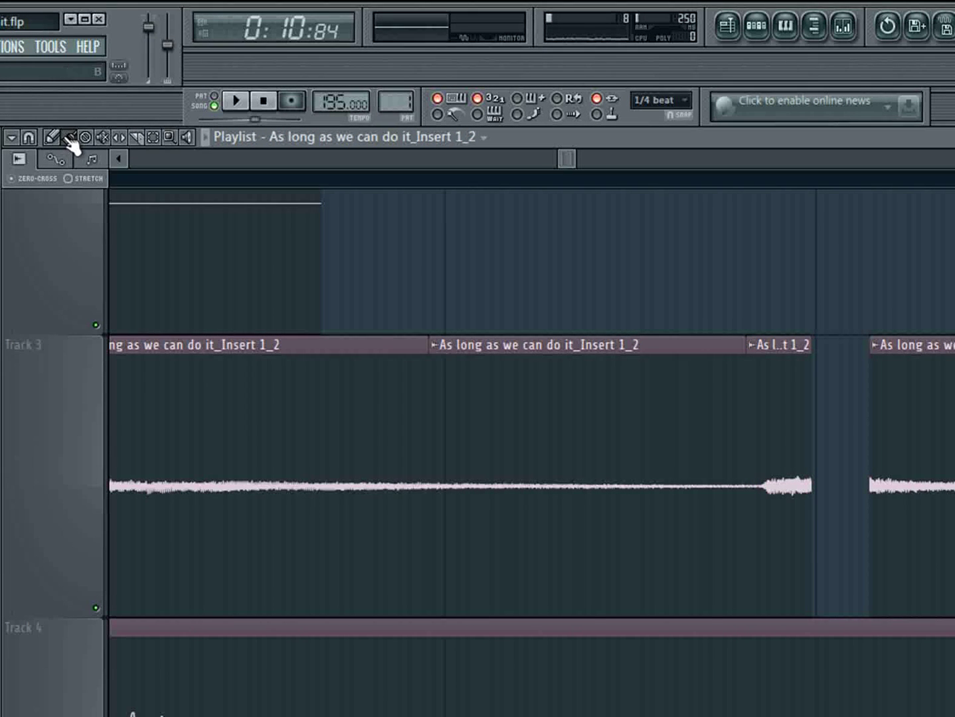
left_click_drag(754, 384, 815, 390)
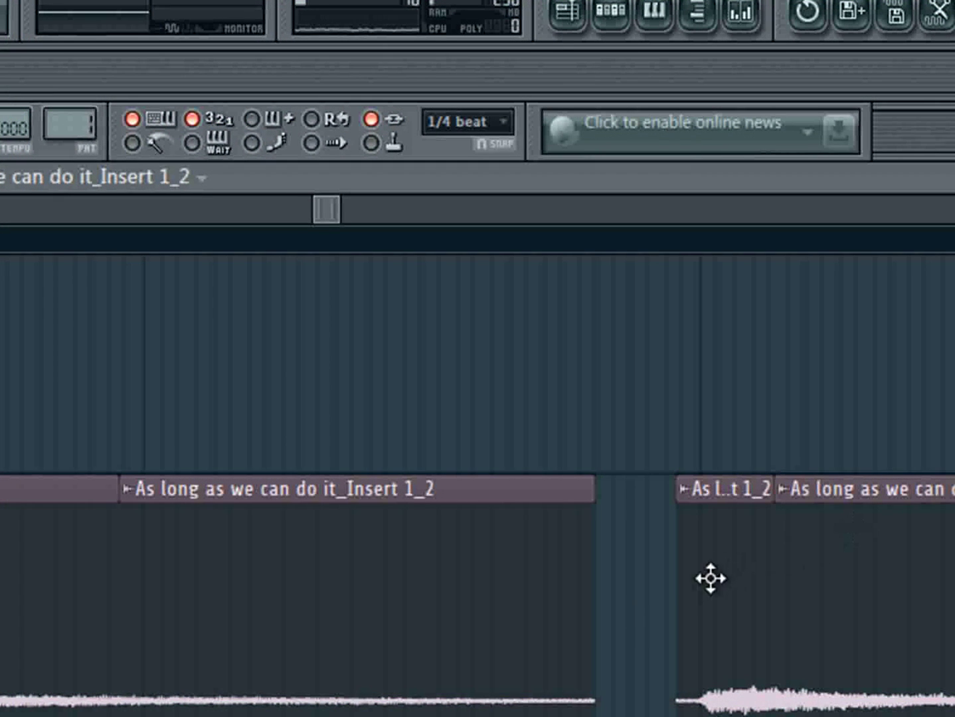
left_click_drag(597, 611, 620, 620)
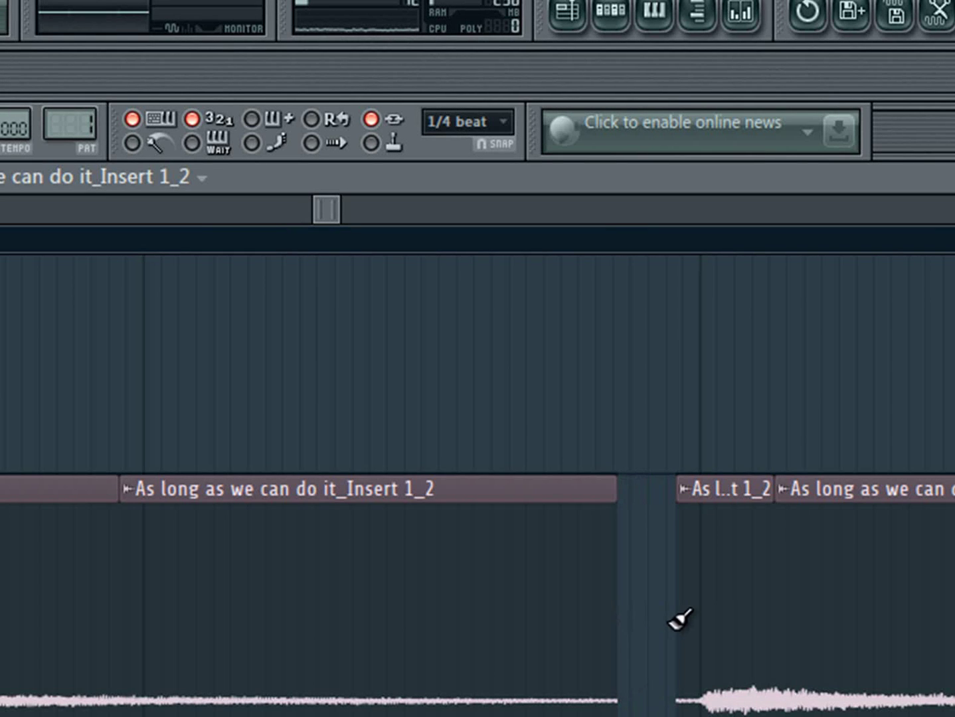
left_click_drag(679, 619, 613, 606)
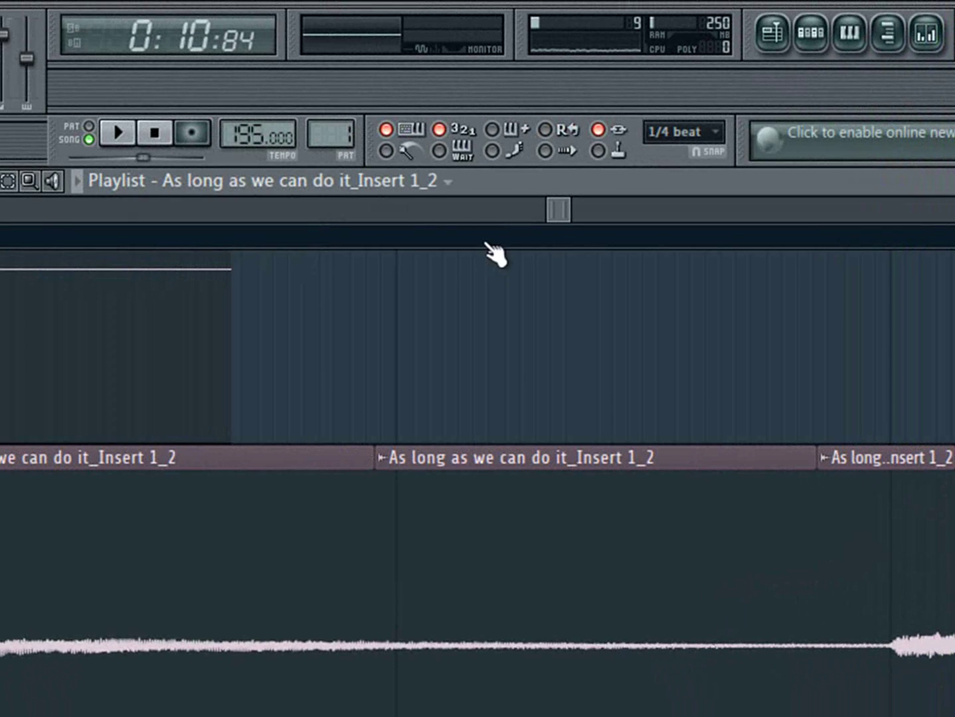
left_click_drag(558, 208, 577, 209)
left_click_drag(601, 523, 599, 520)
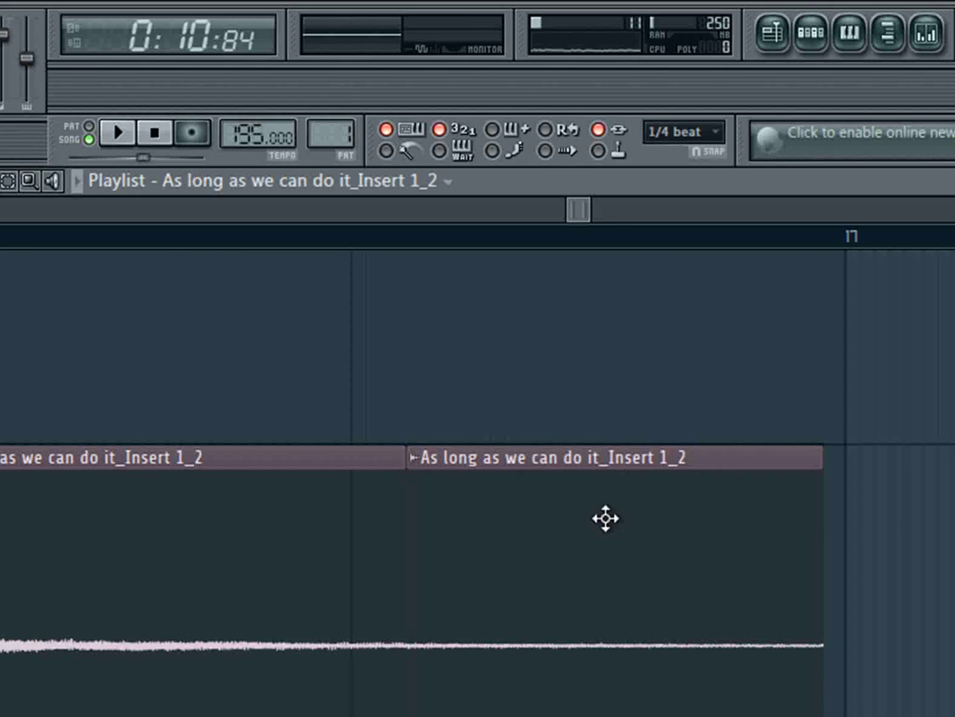
left_click_drag(578, 209, 494, 218)
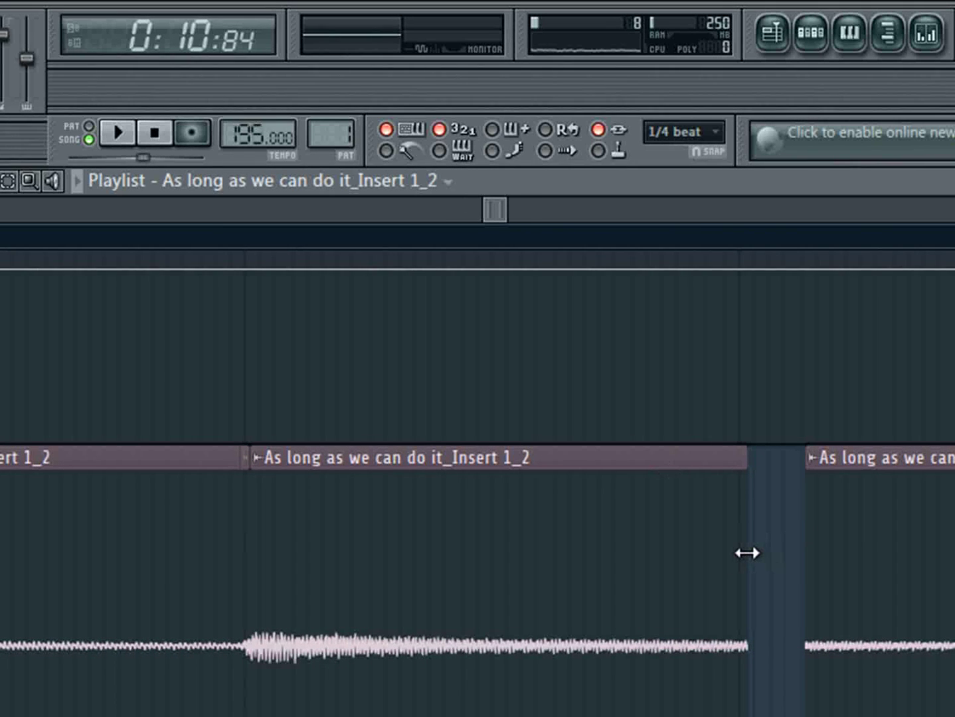
left_click_drag(748, 553, 803, 559)
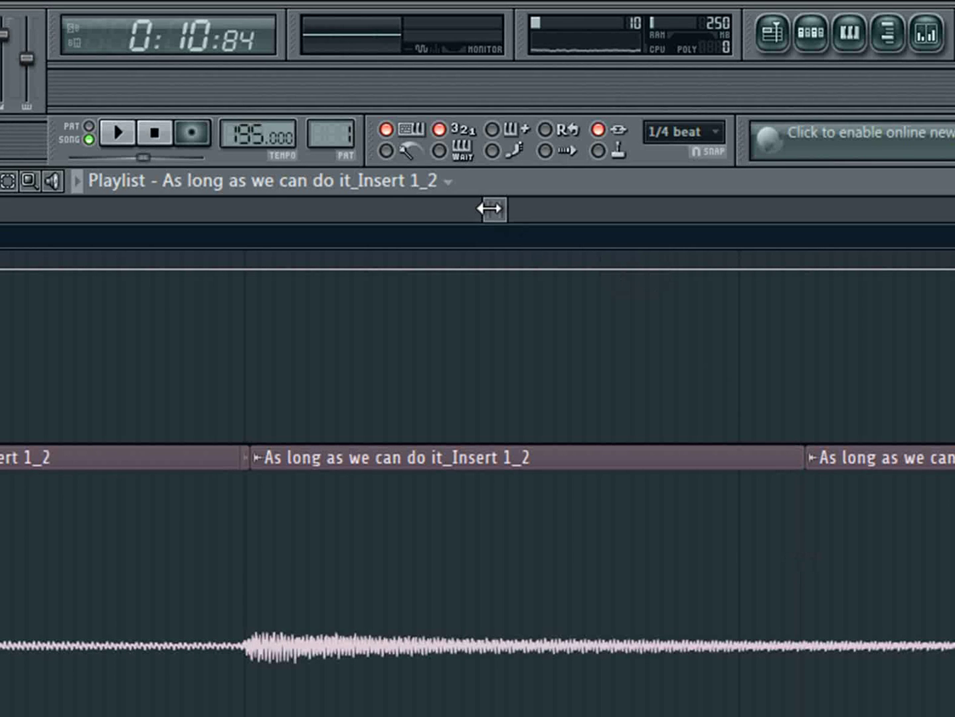
Start the bar-10 clip slightly earlier and lengthen clips to close the remaining gaps
left_click_drag(492, 206, 423, 212)
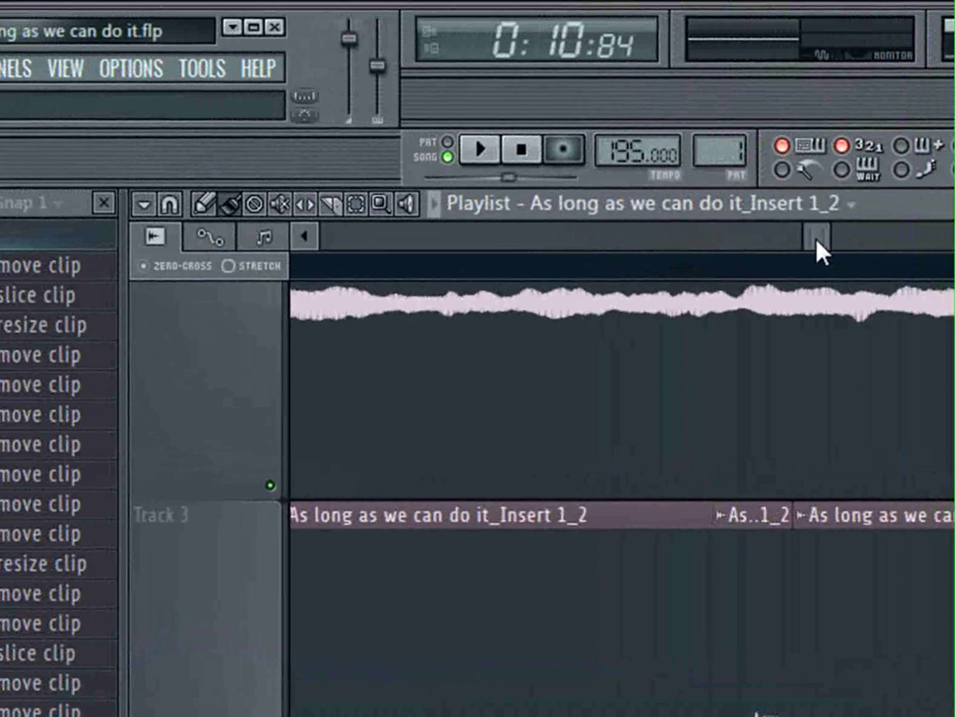
left_click_drag(817, 239, 773, 235)
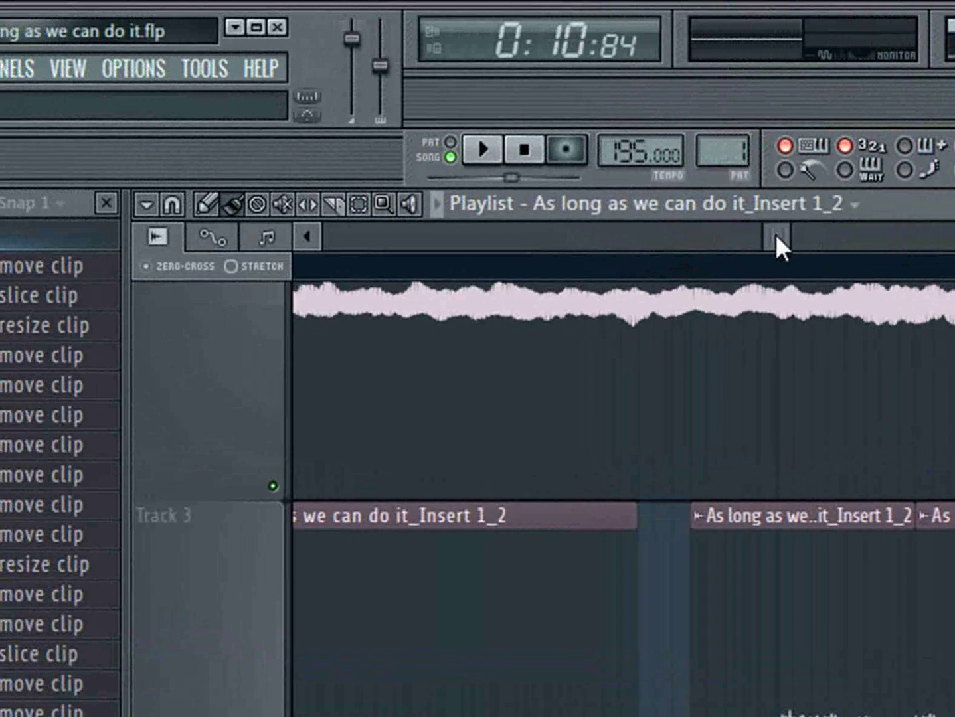
left_click_drag(636, 546, 691, 552)
left_click_drag(777, 241, 714, 239)
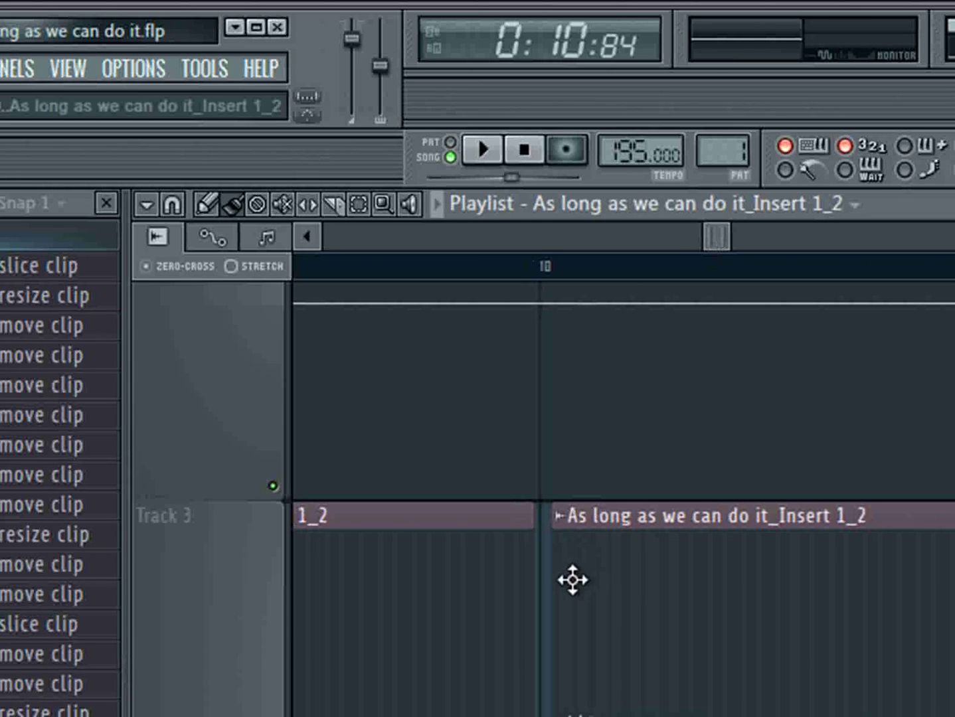
left_click_drag(550, 584, 546, 586)
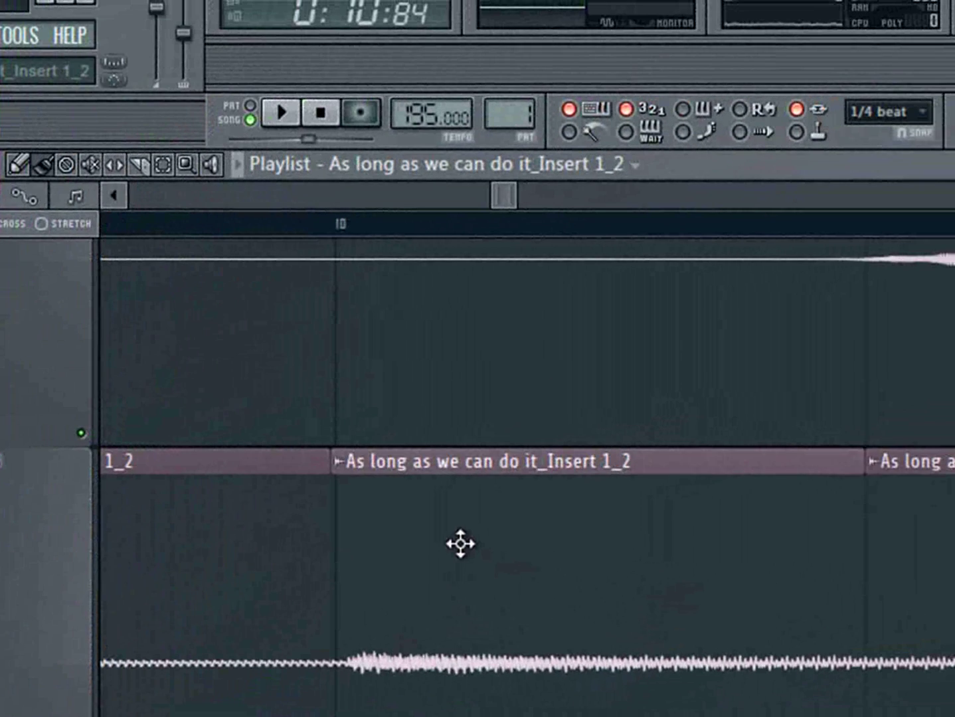
left_click_drag(461, 544, 451, 544)
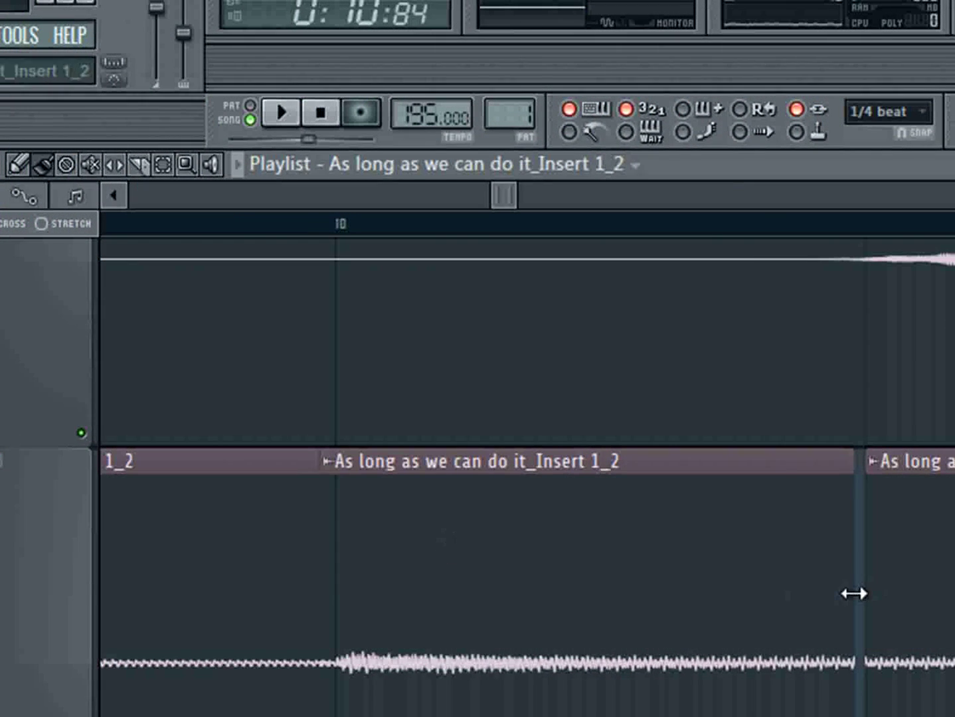
left_click_drag(855, 593, 864, 595)
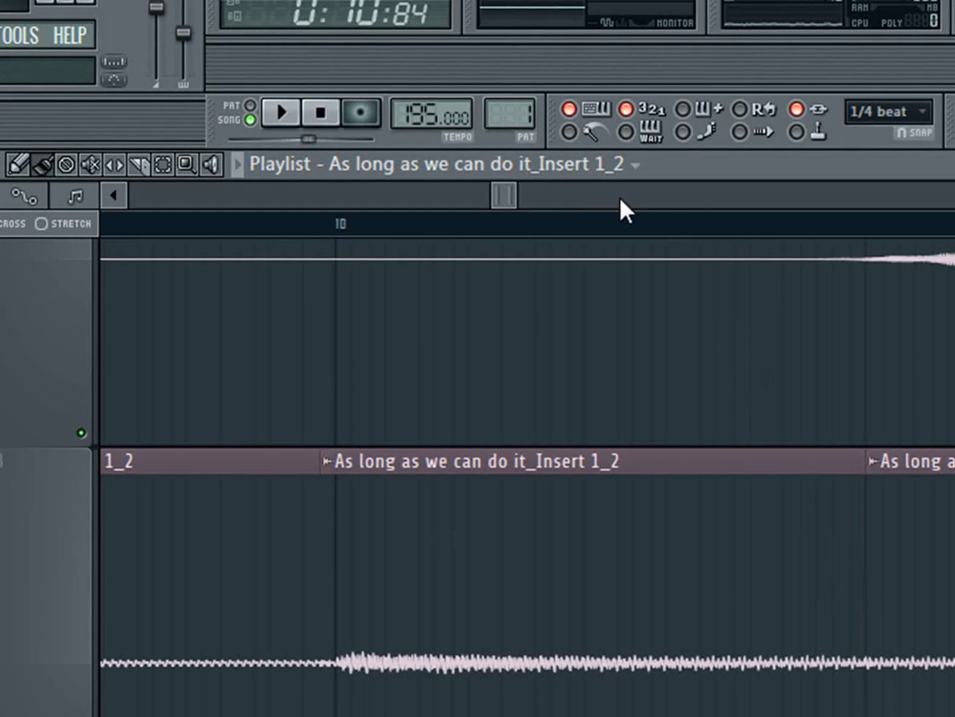
left_click_drag(508, 193, 478, 194)
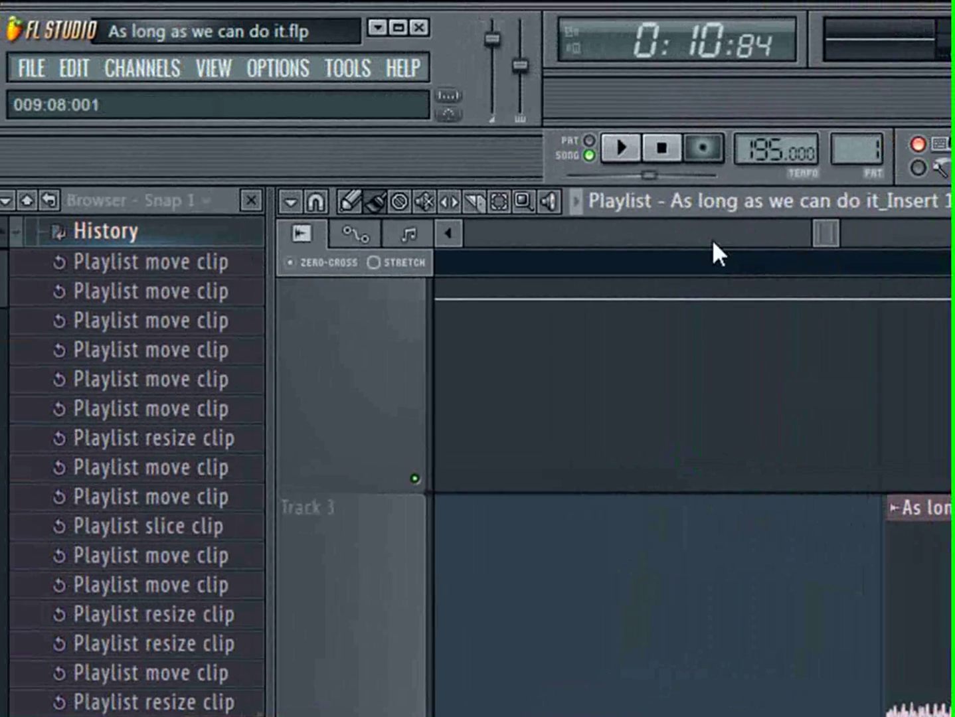
Play from just before the vocal clip with Track 3 soloed, then stop playback
left_click(541, 259)
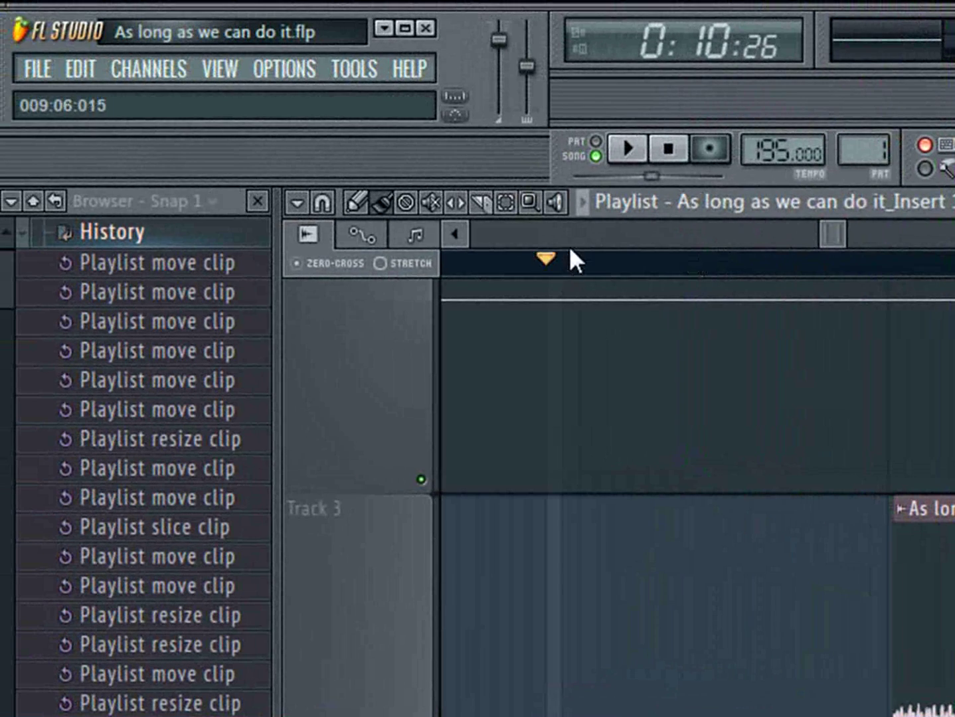
left_click(621, 151)
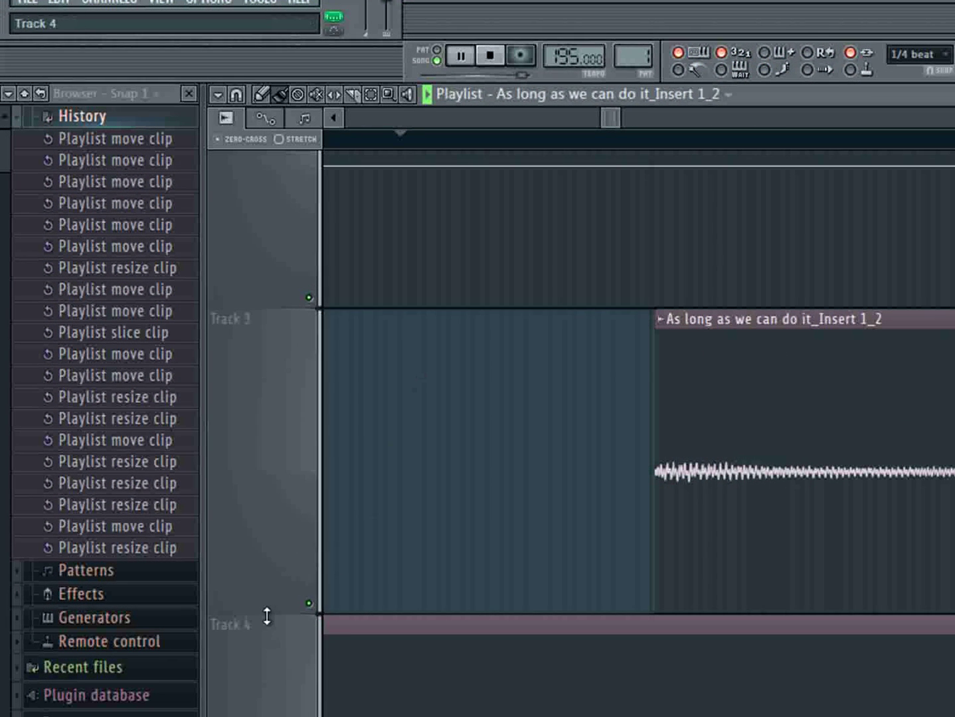
right_click(311, 605)
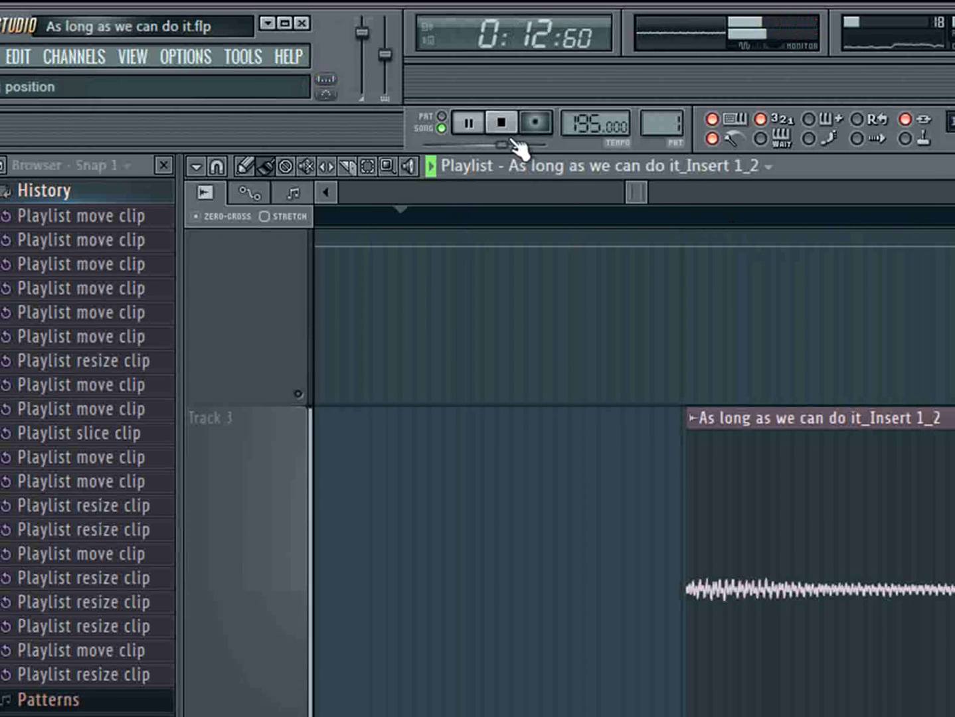
key("space")
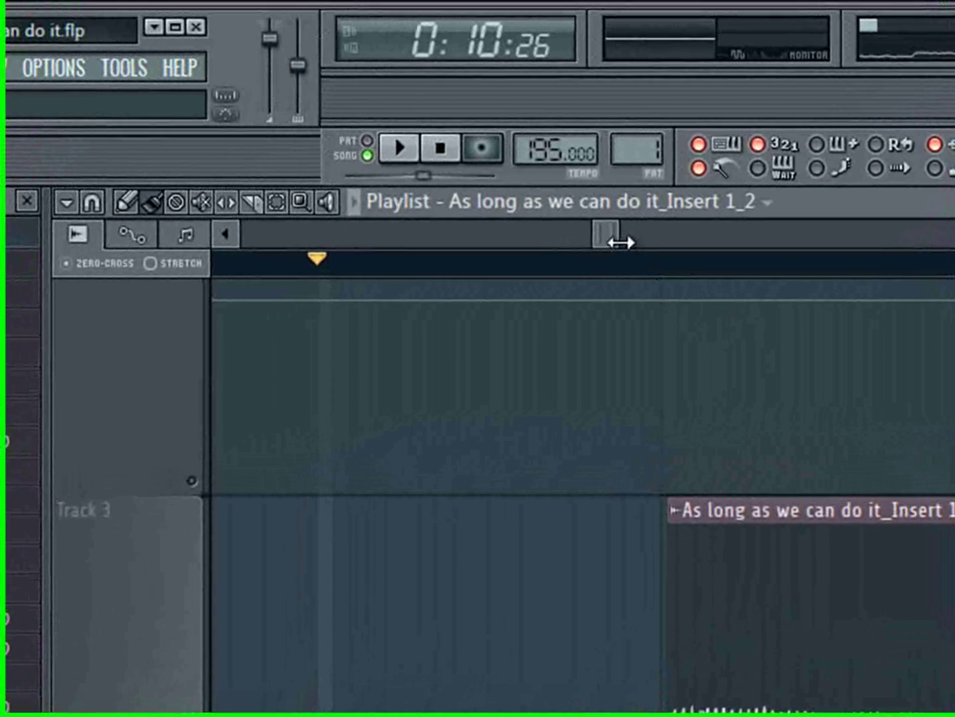
Zoom the playlist out and box-select every vocal slice on Track 3, out to bar 17
left_click_drag(648, 192, 652, 193)
left_click_drag(627, 243, 824, 245)
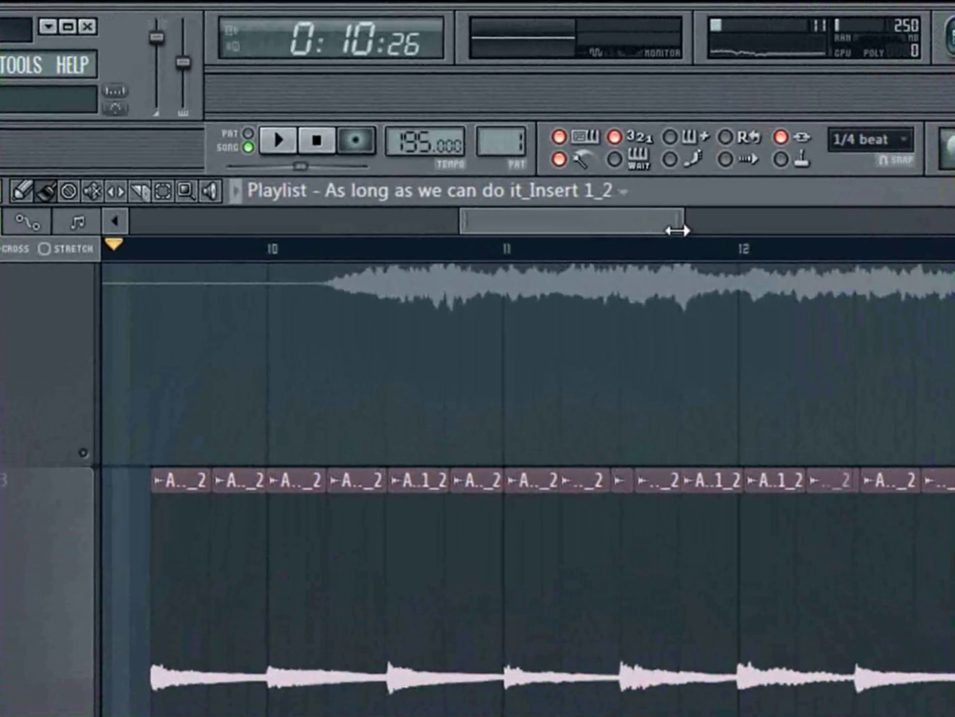
left_click_drag(545, 148, 560, 148)
left_click_drag(700, 232, 864, 229)
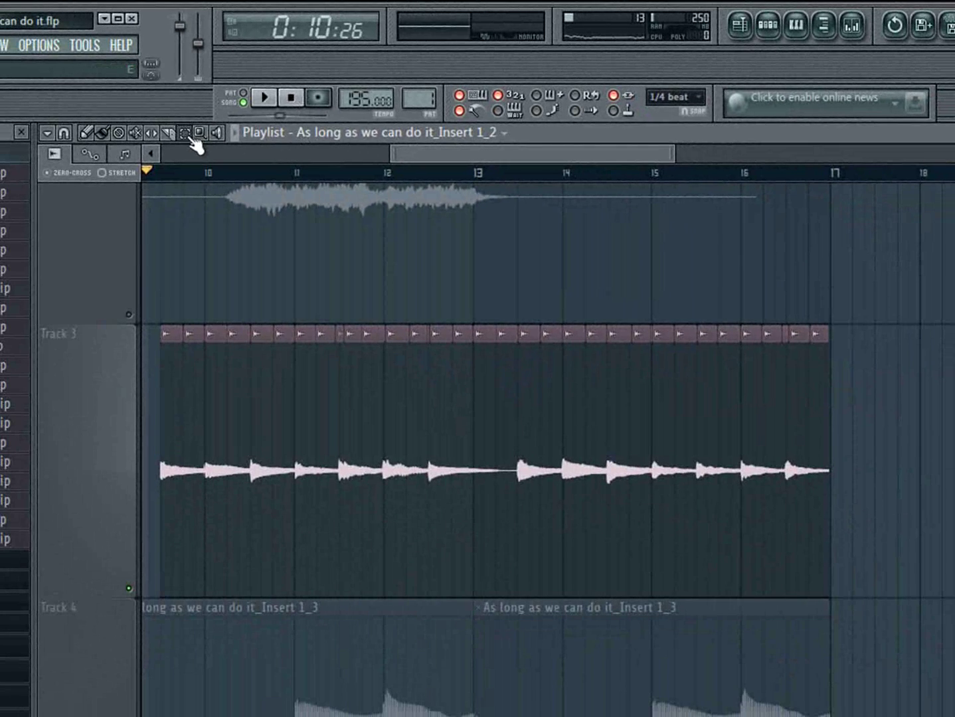
left_click_drag(892, 375, 159, 376)
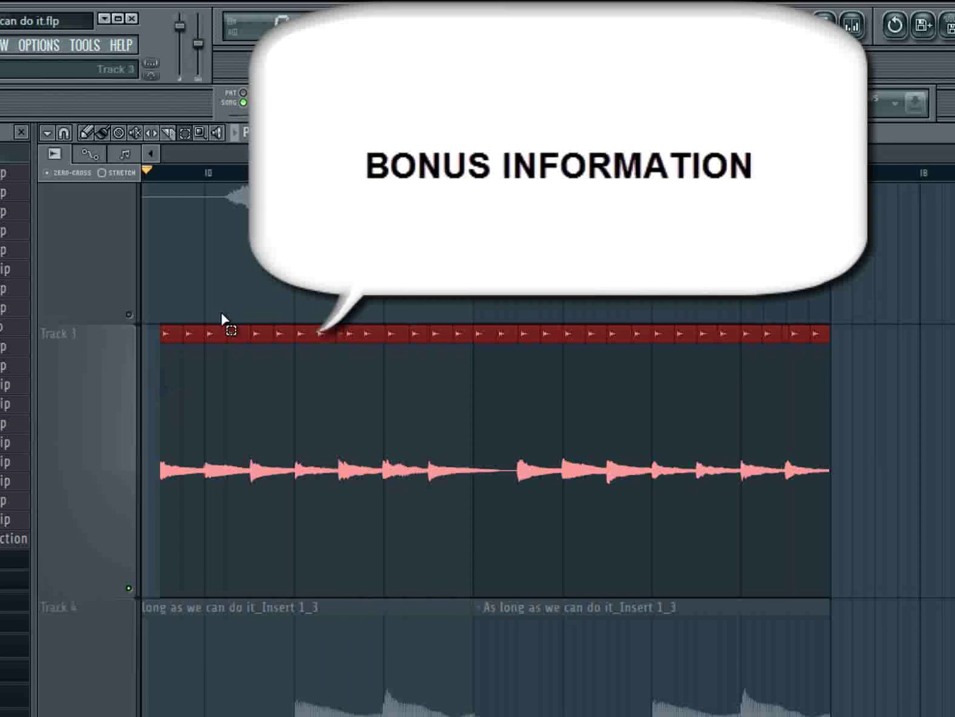
Group the selected Track 3 slices with Group > Group selected clips from the Playlist options menu
left_click(63, 133)
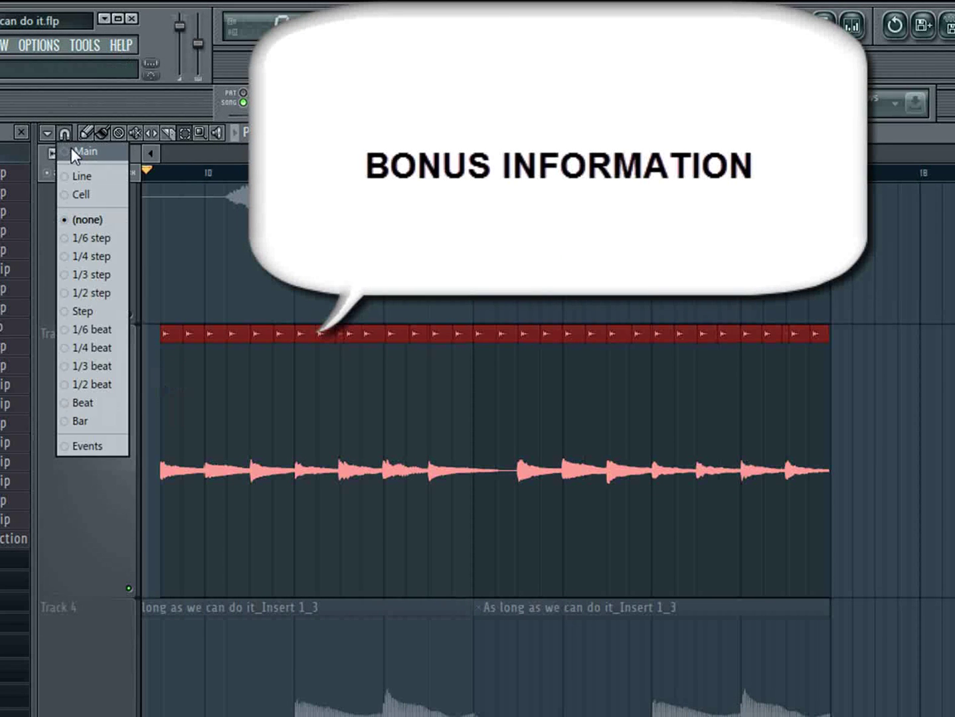
left_click(70, 151)
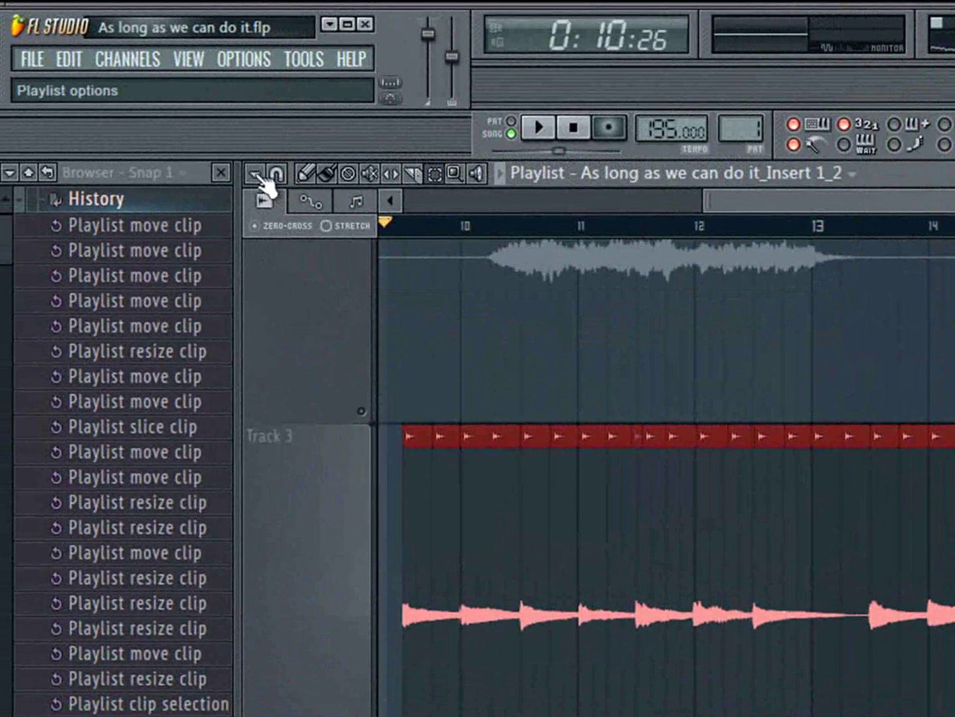
left_click(255, 174)
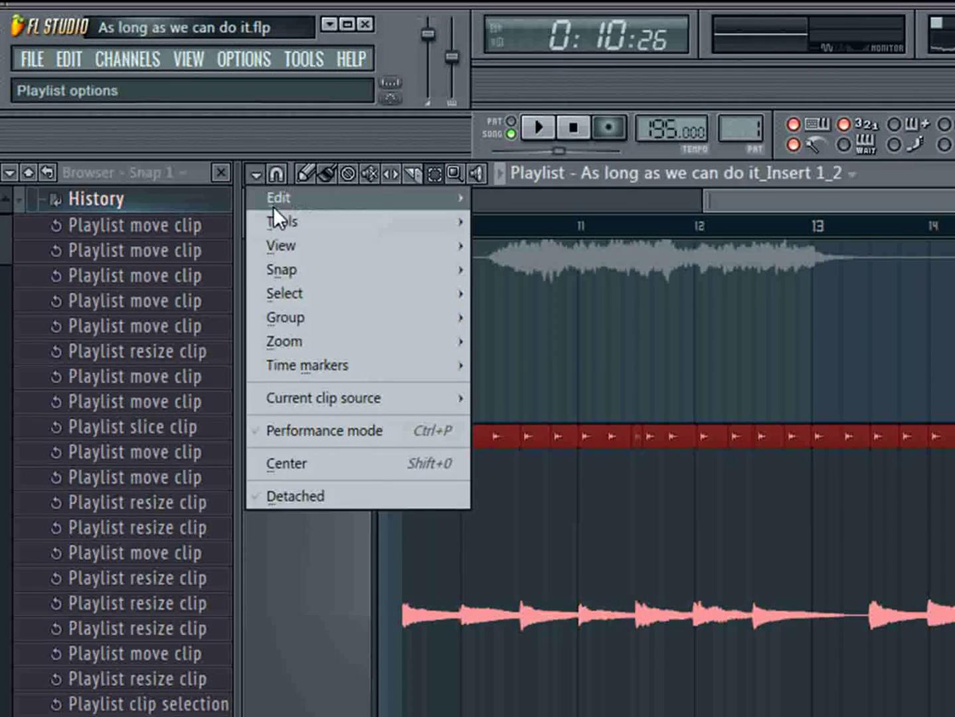
mouse_move(316, 316)
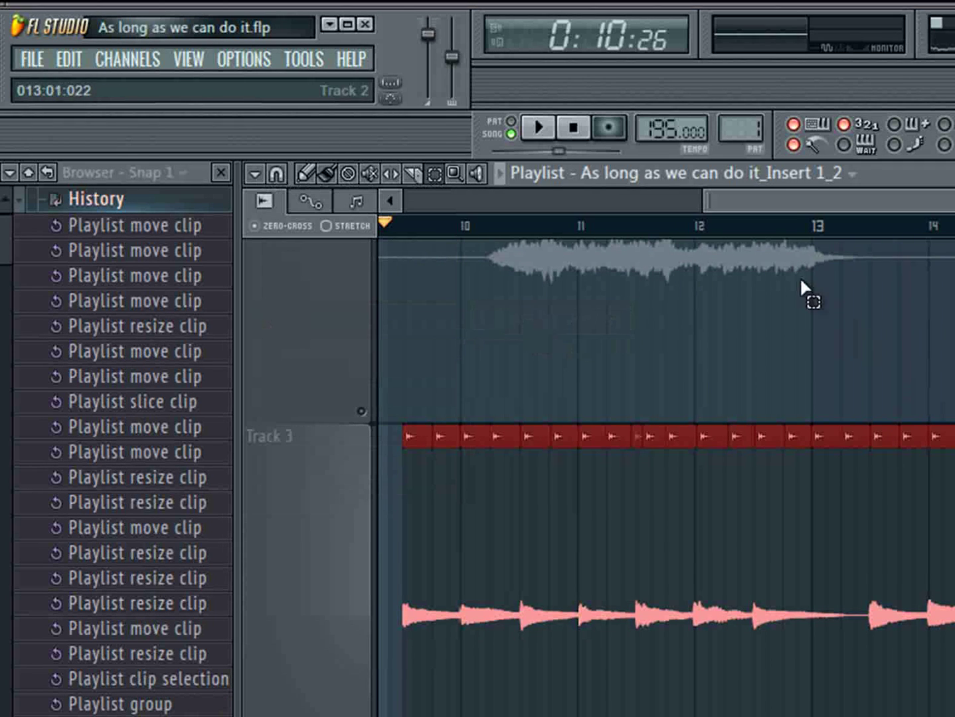
left_click_drag(792, 199, 591, 192)
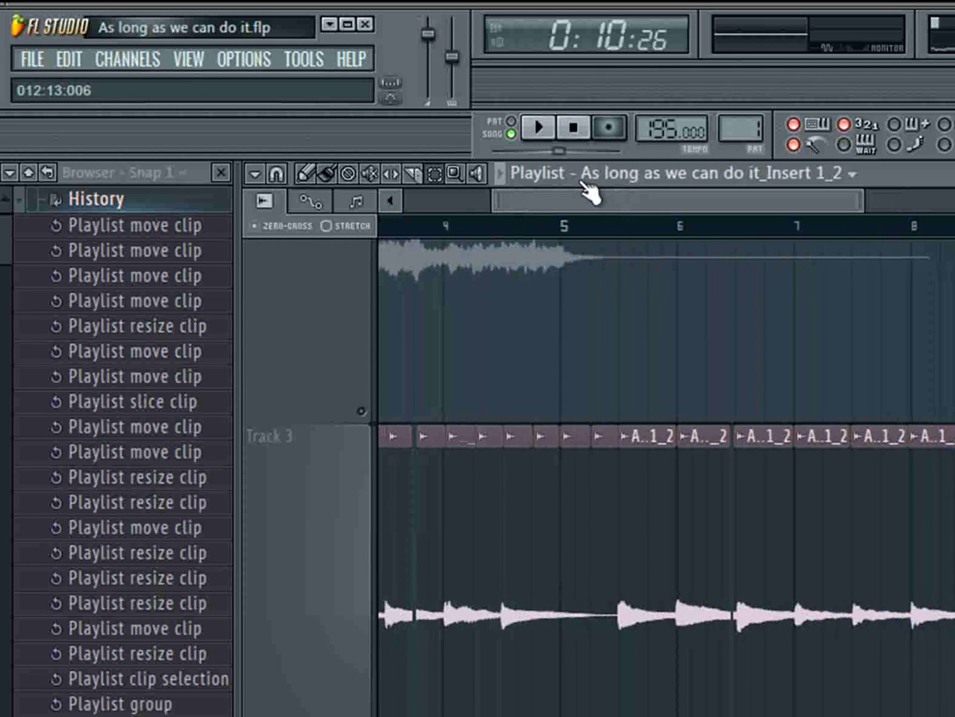
left_click_drag(666, 192, 630, 191)
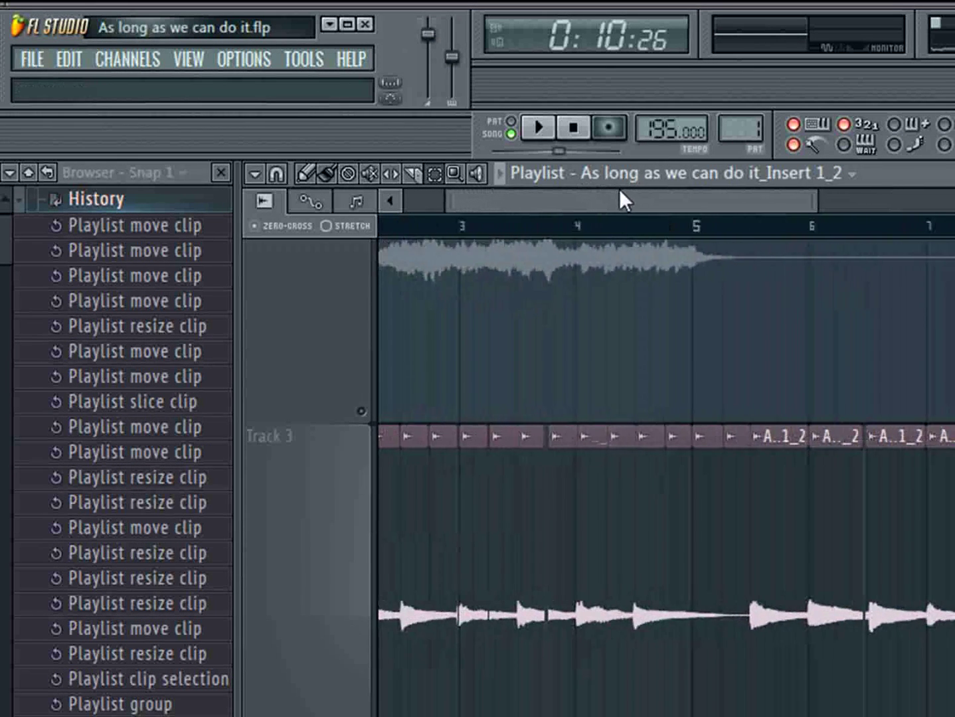
left_click_drag(492, 159, 591, 171)
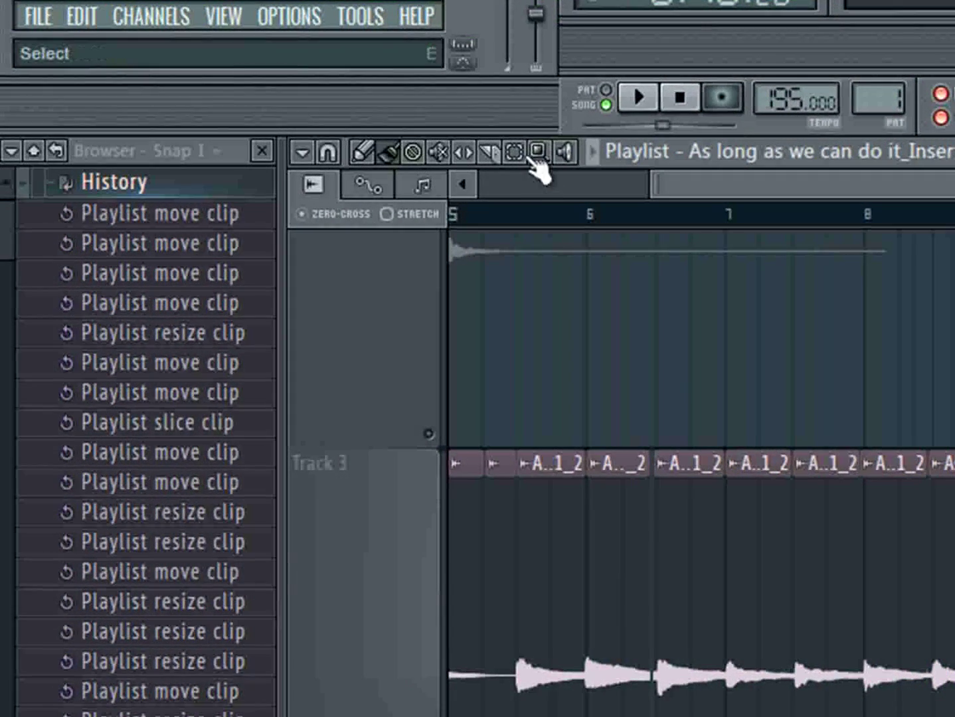
Select the earlier Track 3 slices and zoom in closely on them
left_click(518, 154)
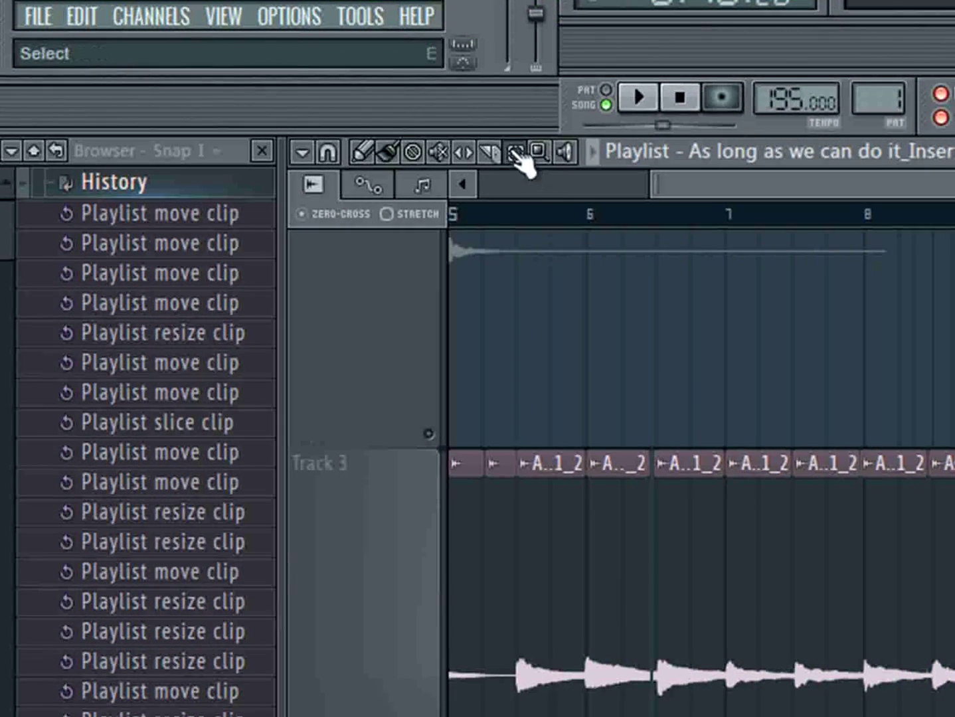
left_click_drag(834, 478, 371, 664)
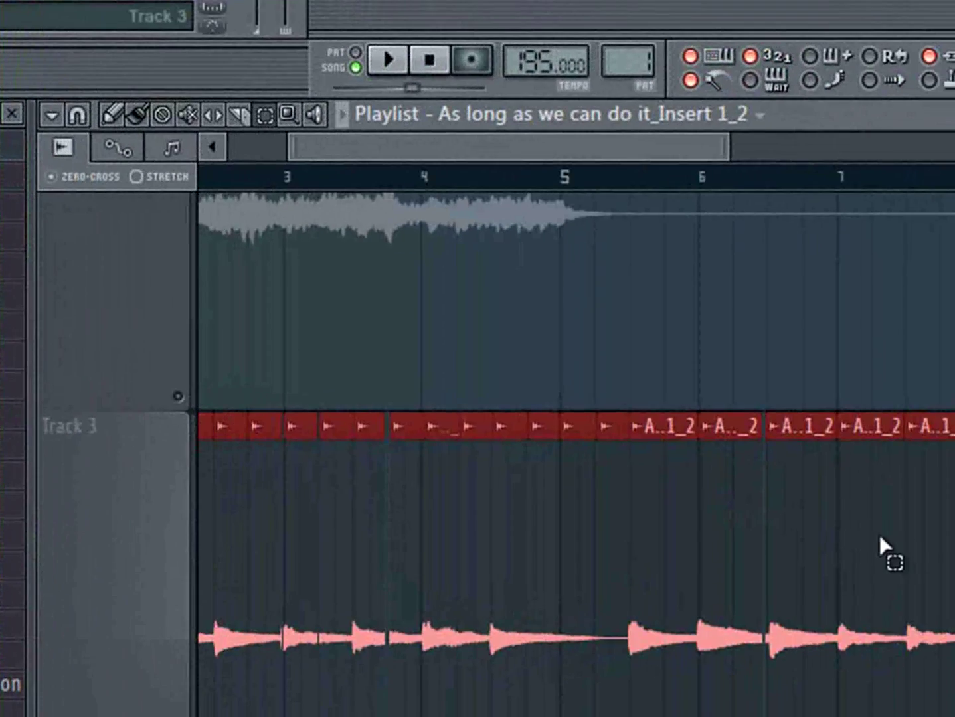
left_click(288, 114)
left_click_drag(914, 512, 364, 695)
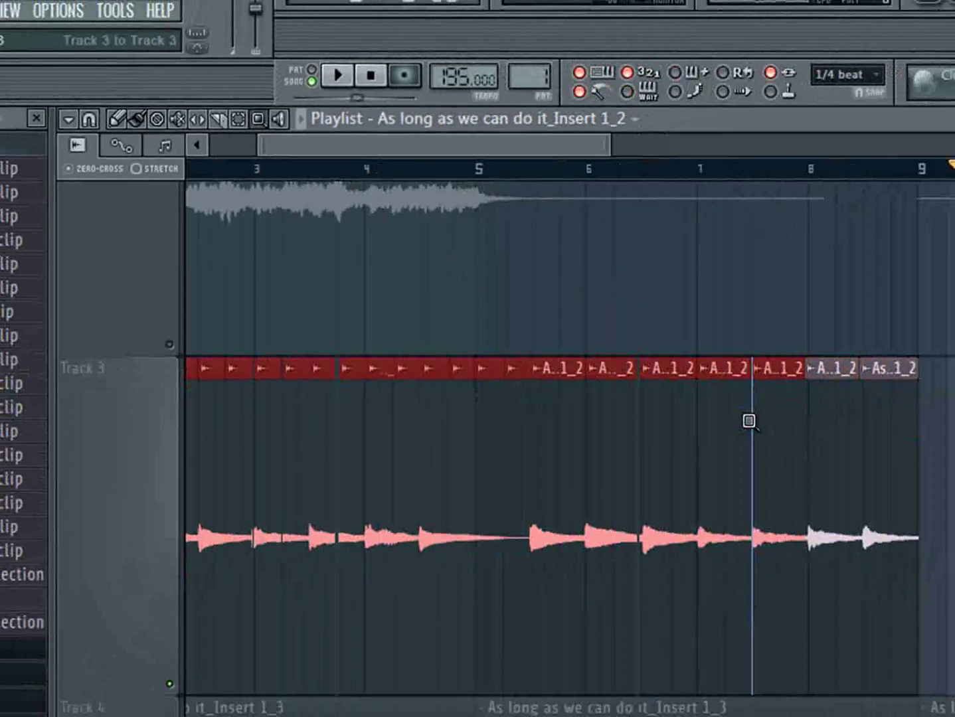
left_click_drag(911, 356, 626, 474)
Trim an Insert 1_2 slice's end and shift the next slice, leaving a thin gap between them
left_click(138, 124)
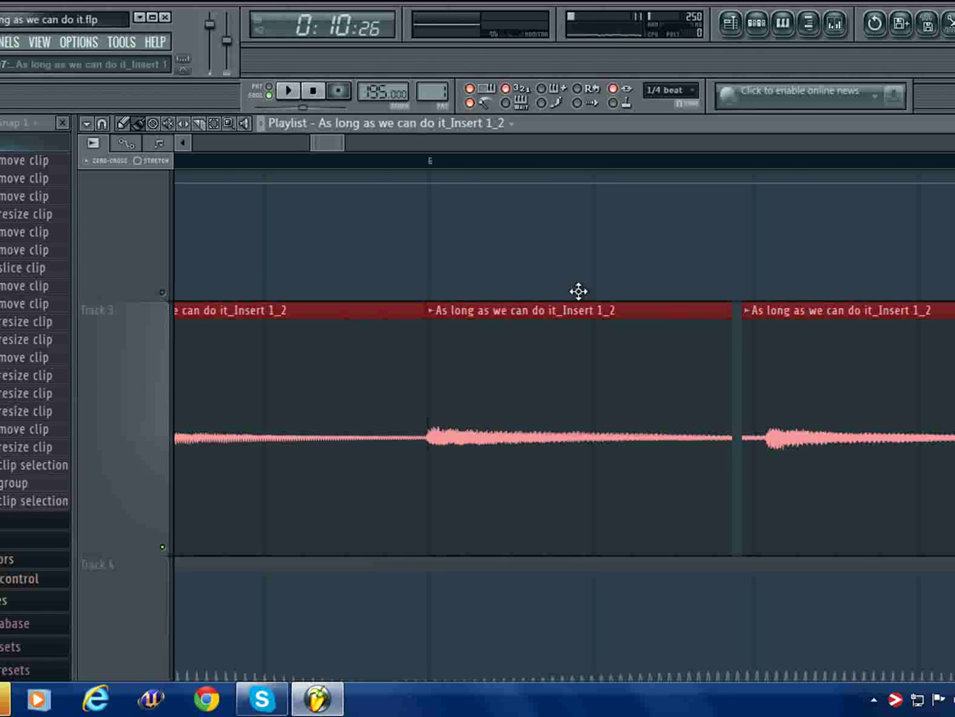
left_click(733, 338)
left_click_drag(730, 337, 734, 339)
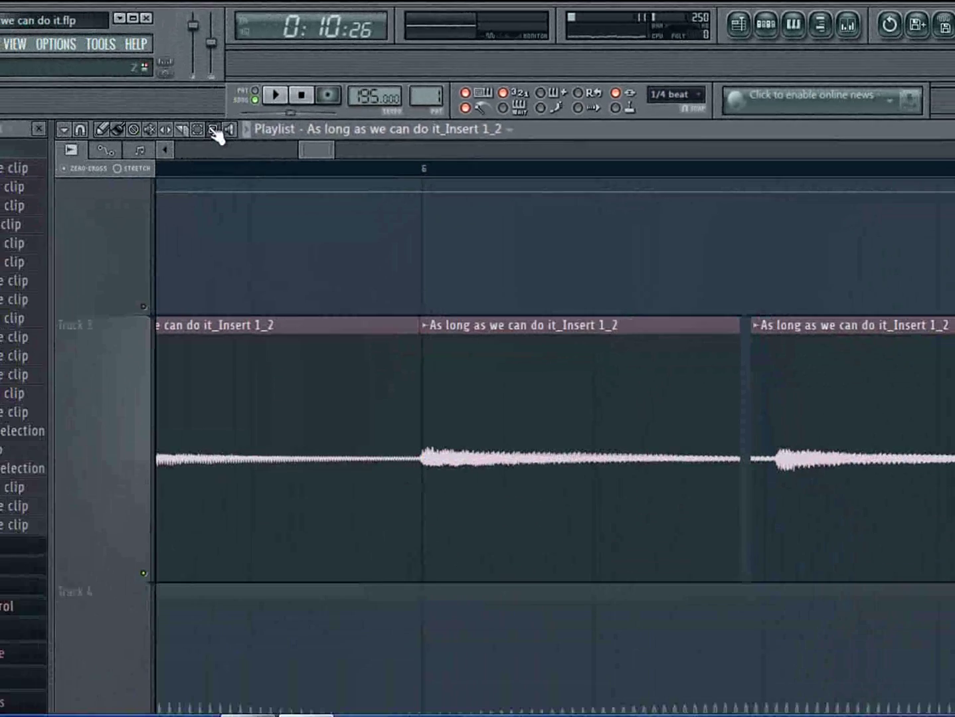
left_click(214, 129)
left_click_drag(847, 332, 475, 517)
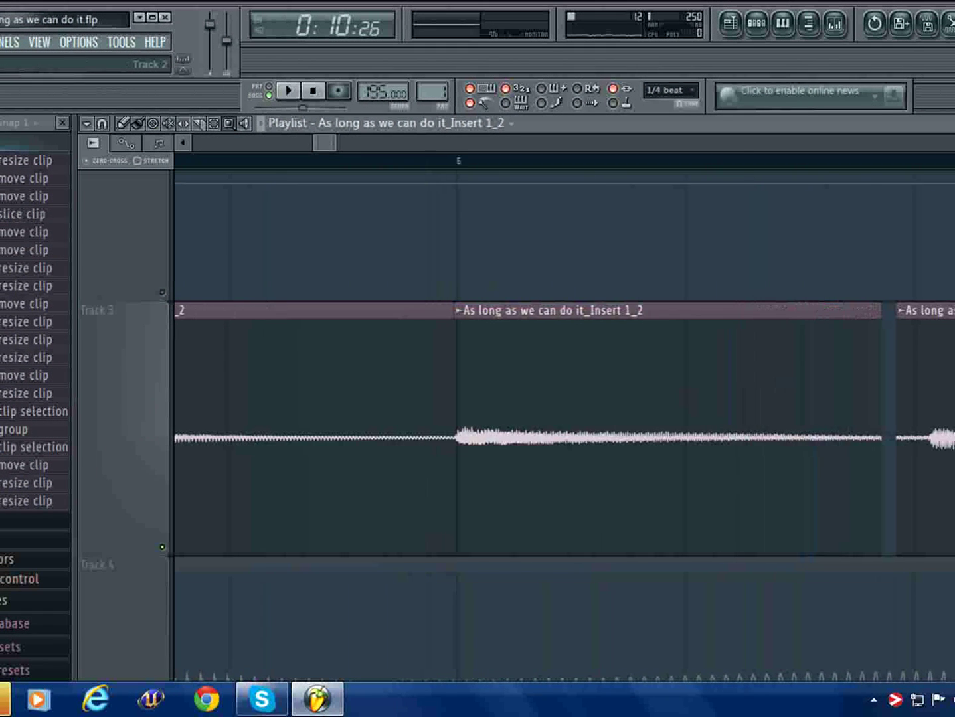
scroll(620, 471, "up", 2)
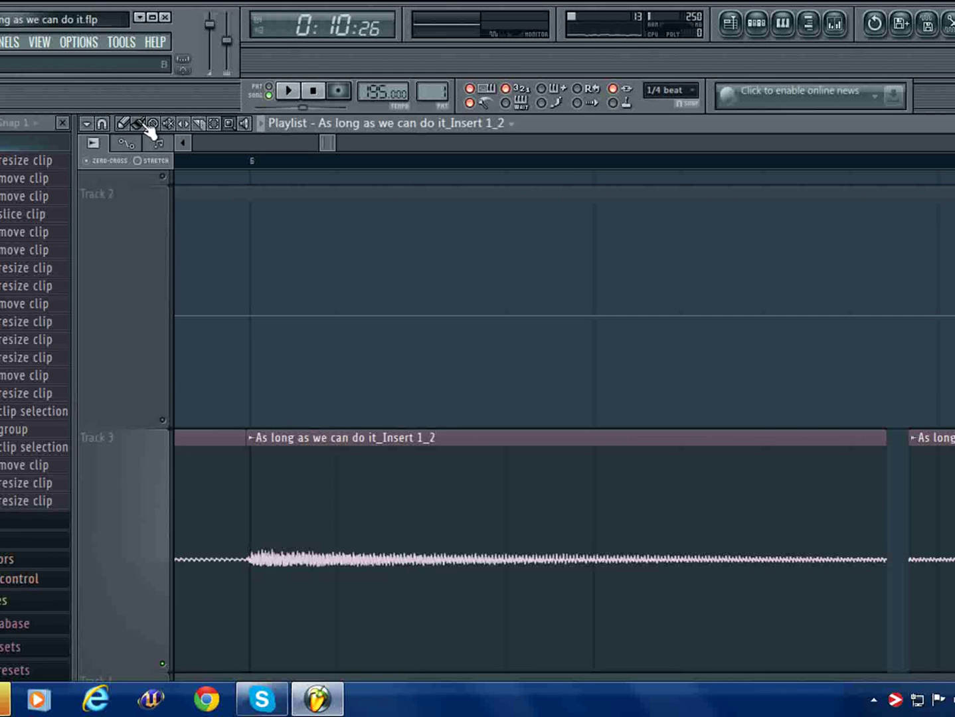
left_click(887, 457)
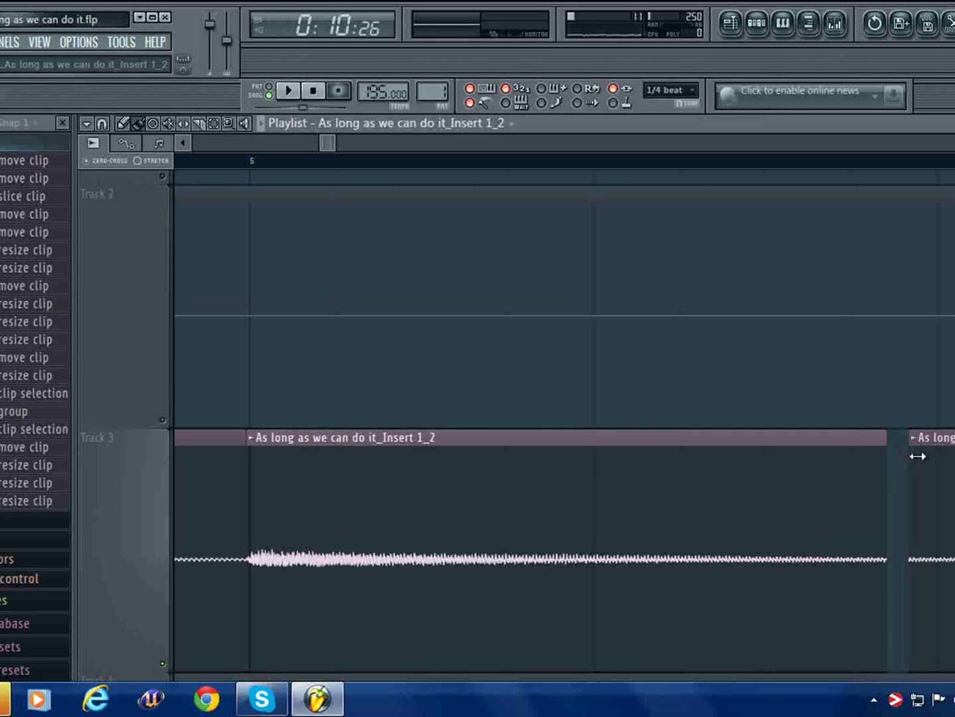
left_click(939, 451)
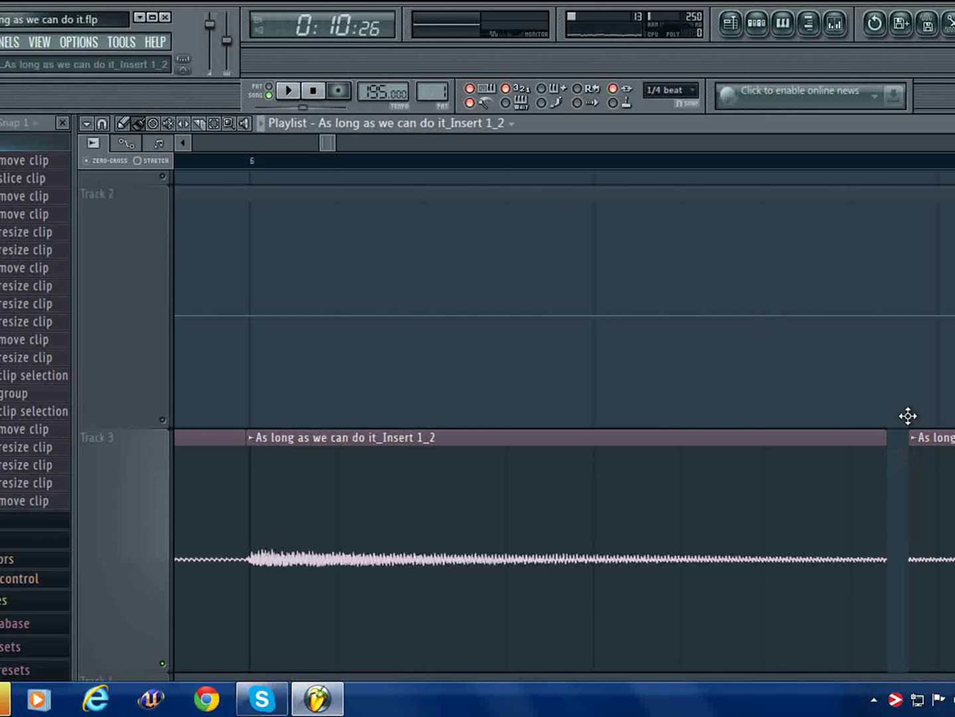
left_click(103, 124)
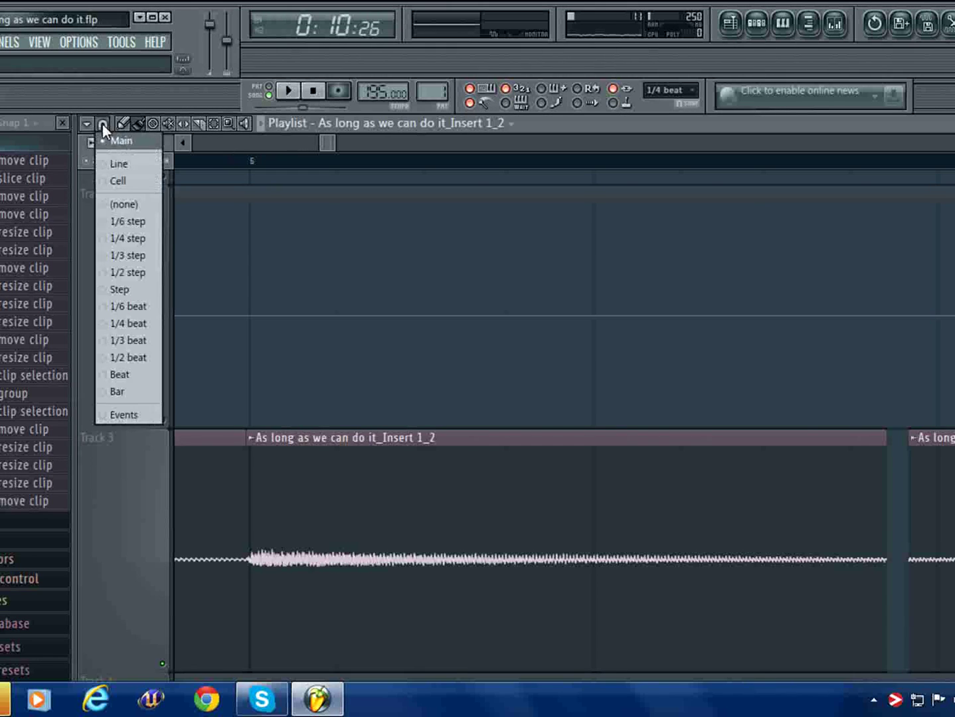
Set snap to (none), zoom out to the whole Track 3 slice pattern from bar 1, and deselect all clips
left_click(129, 203)
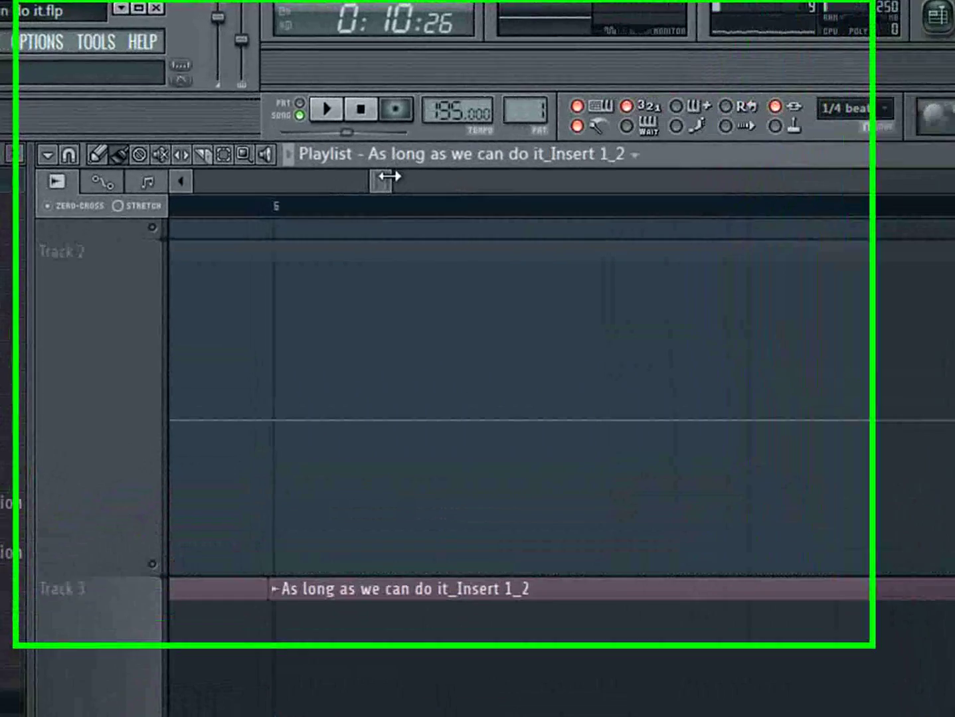
left_click_drag(336, 144, 556, 167)
left_click_drag(761, 238, 910, 265)
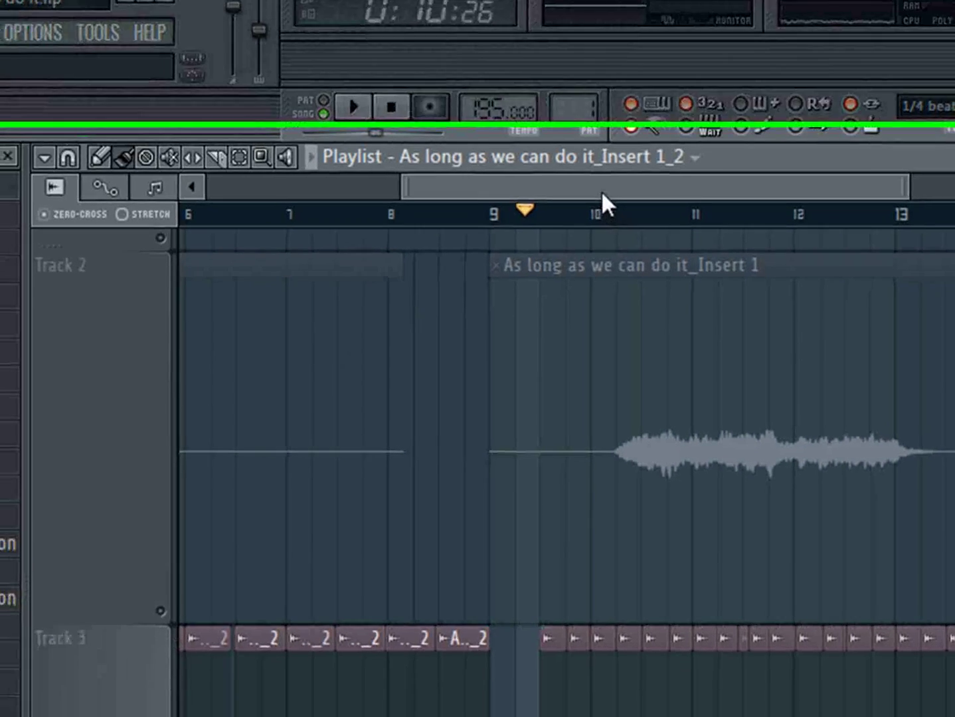
left_click_drag(601, 202, 332, 201)
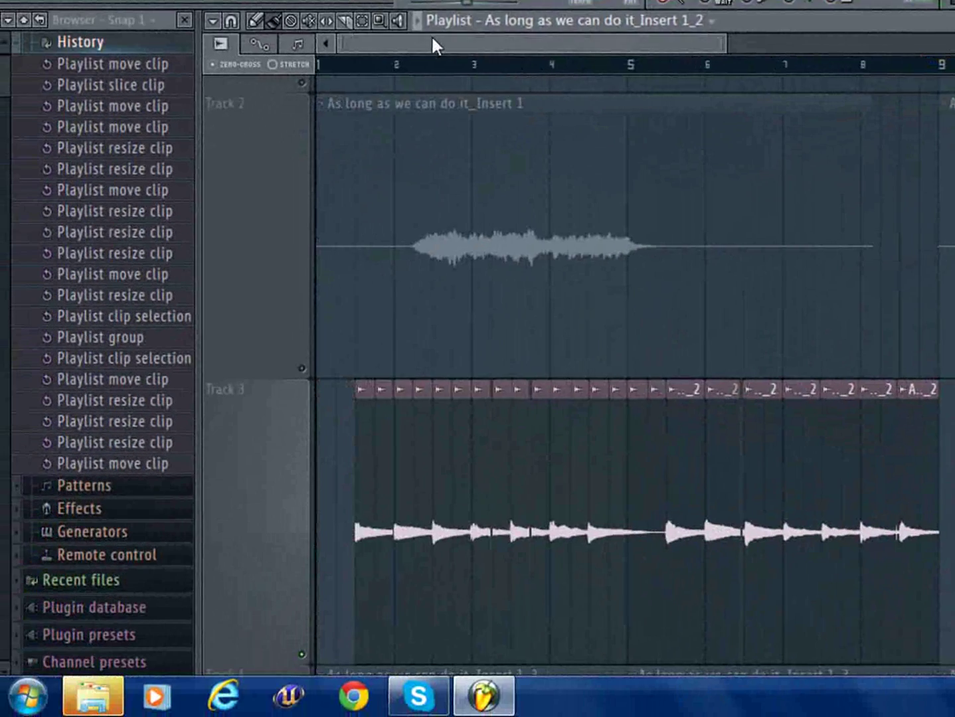
left_click(310, 663)
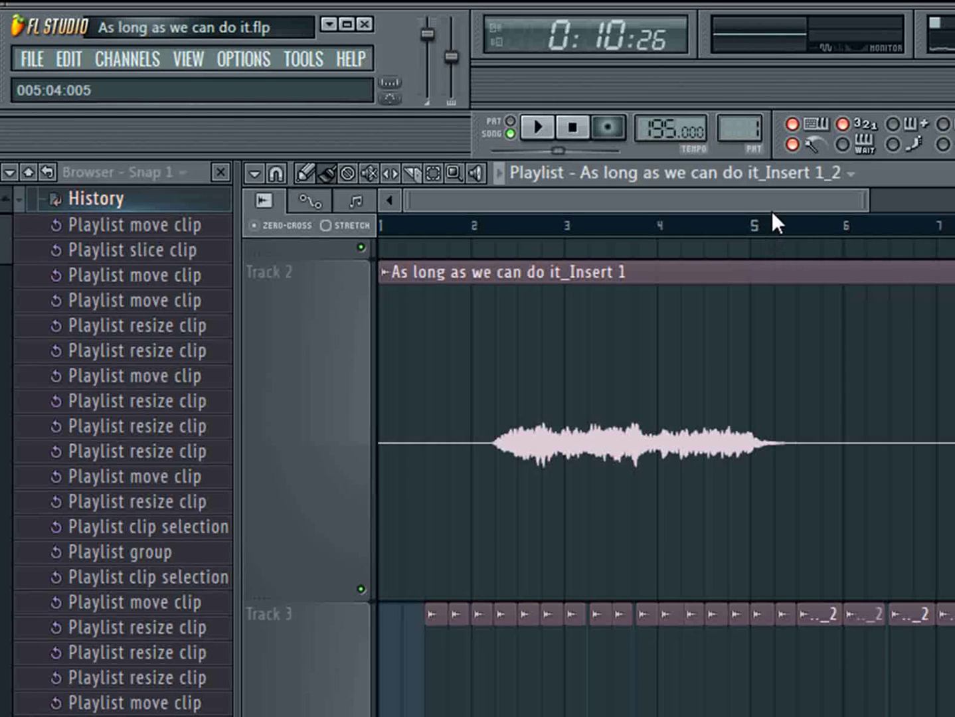
Move the song position slider back to 0:00:00
left_click_drag(861, 203, 921, 202)
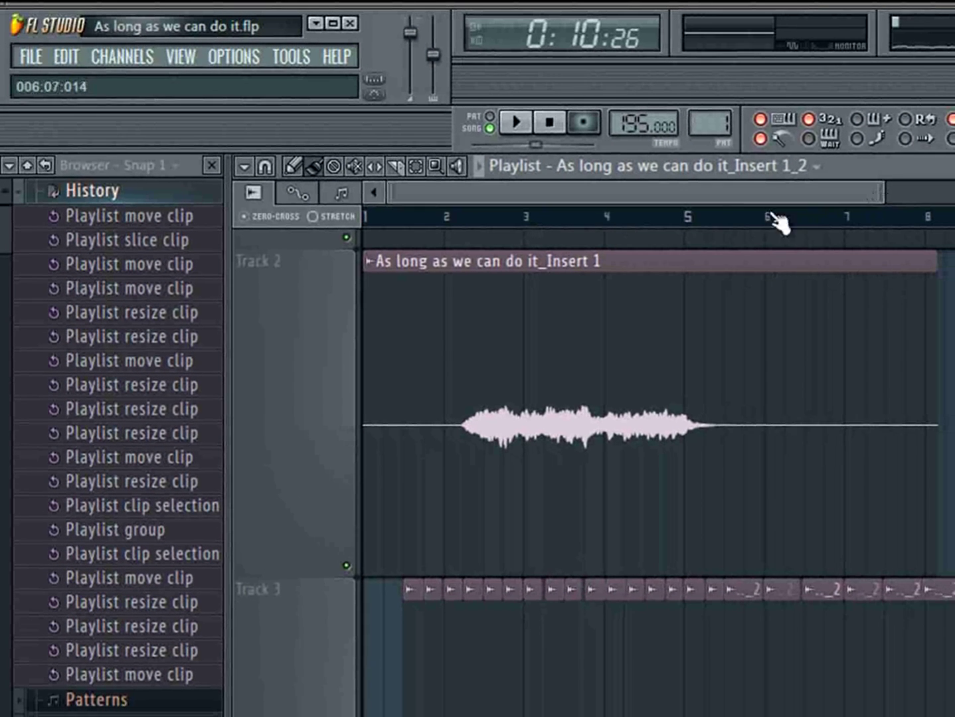
left_click_drag(538, 145, 458, 139)
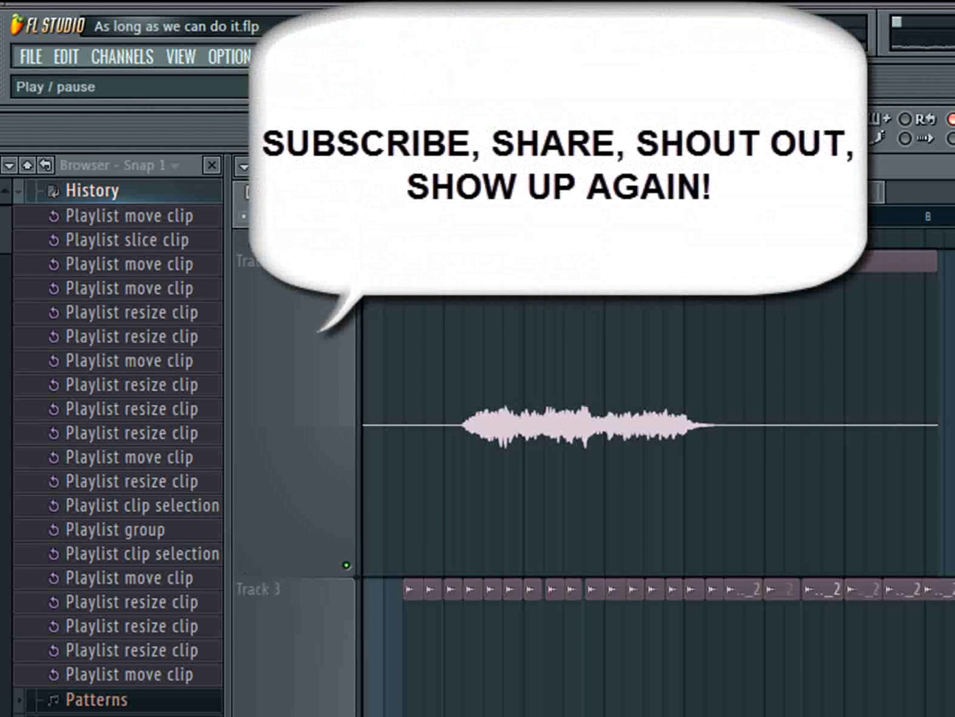